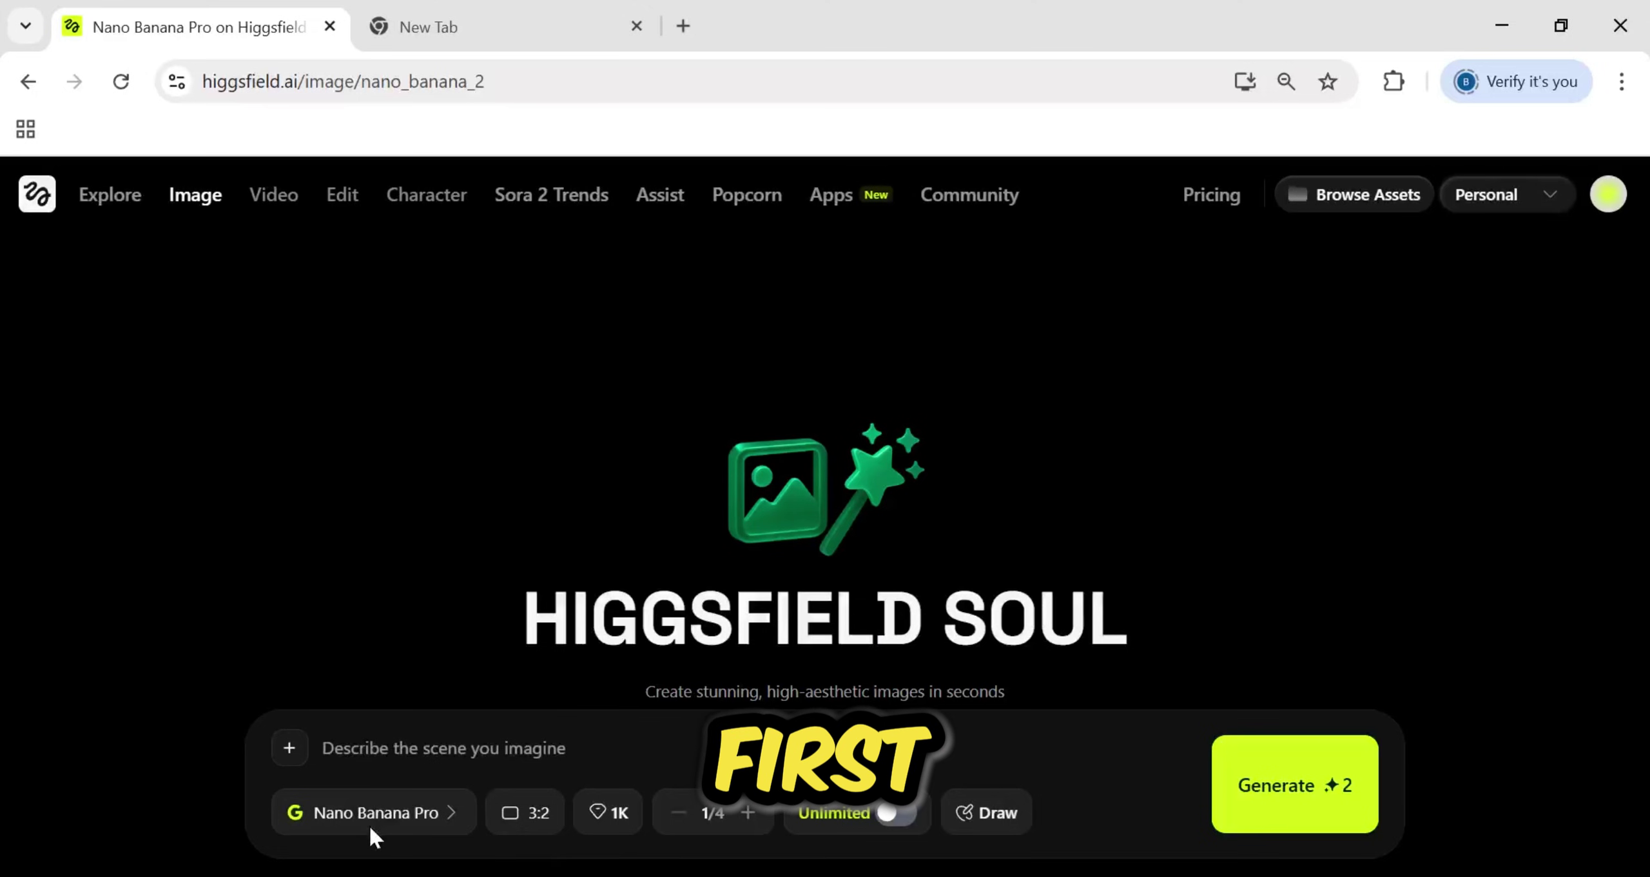
Keep Nano Banana Pro as the model with the aspect ratio at 3:2.
left_click(373, 820)
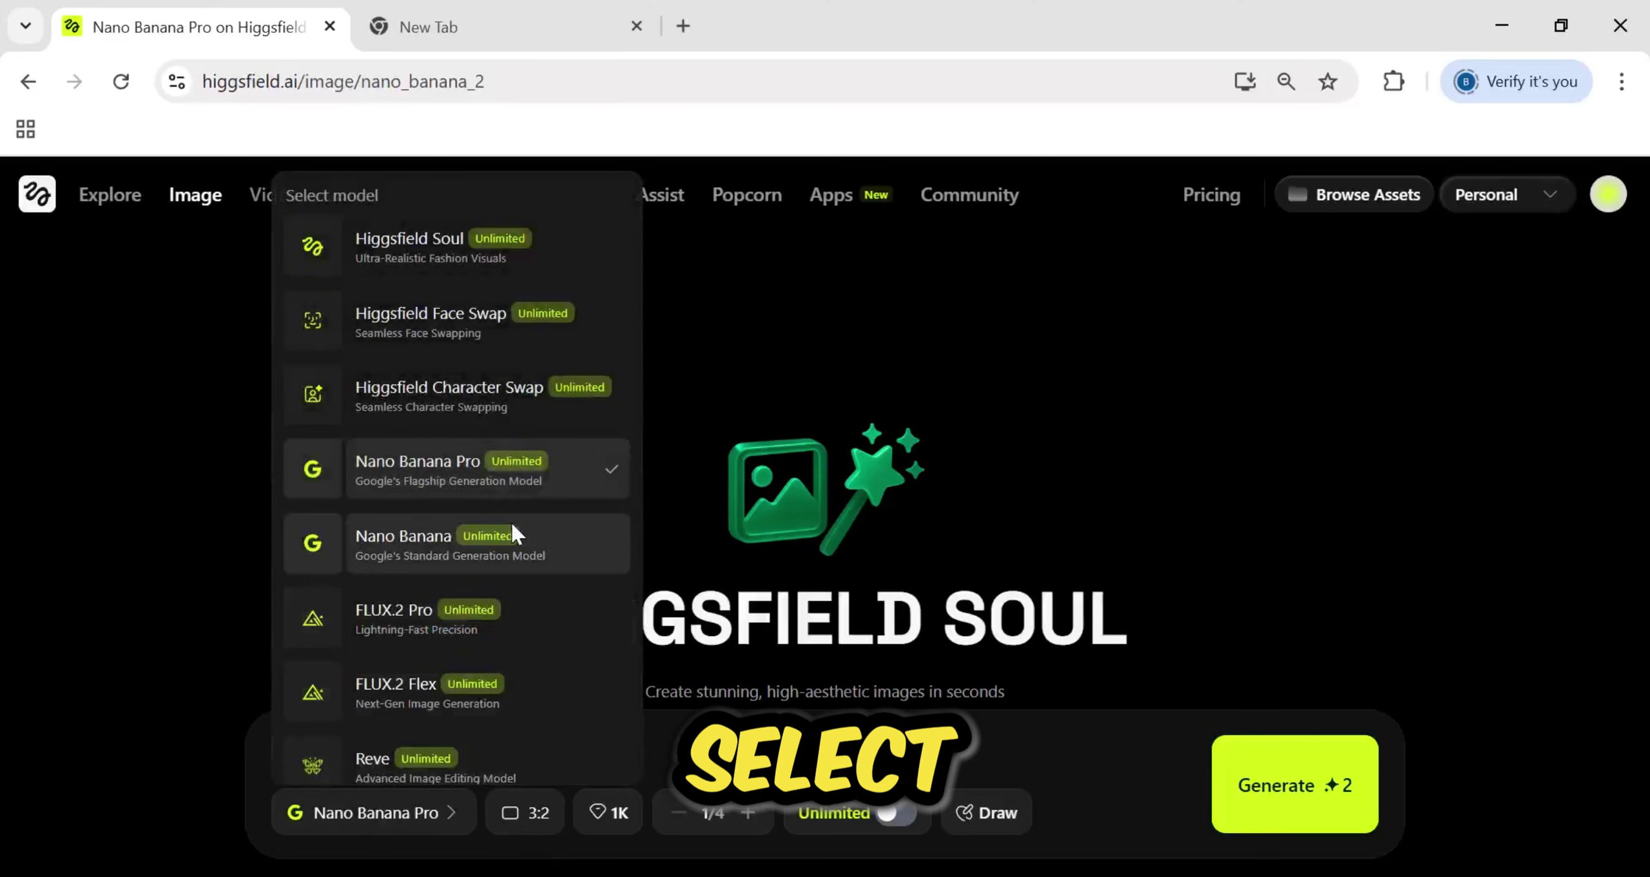
left_click(448, 490)
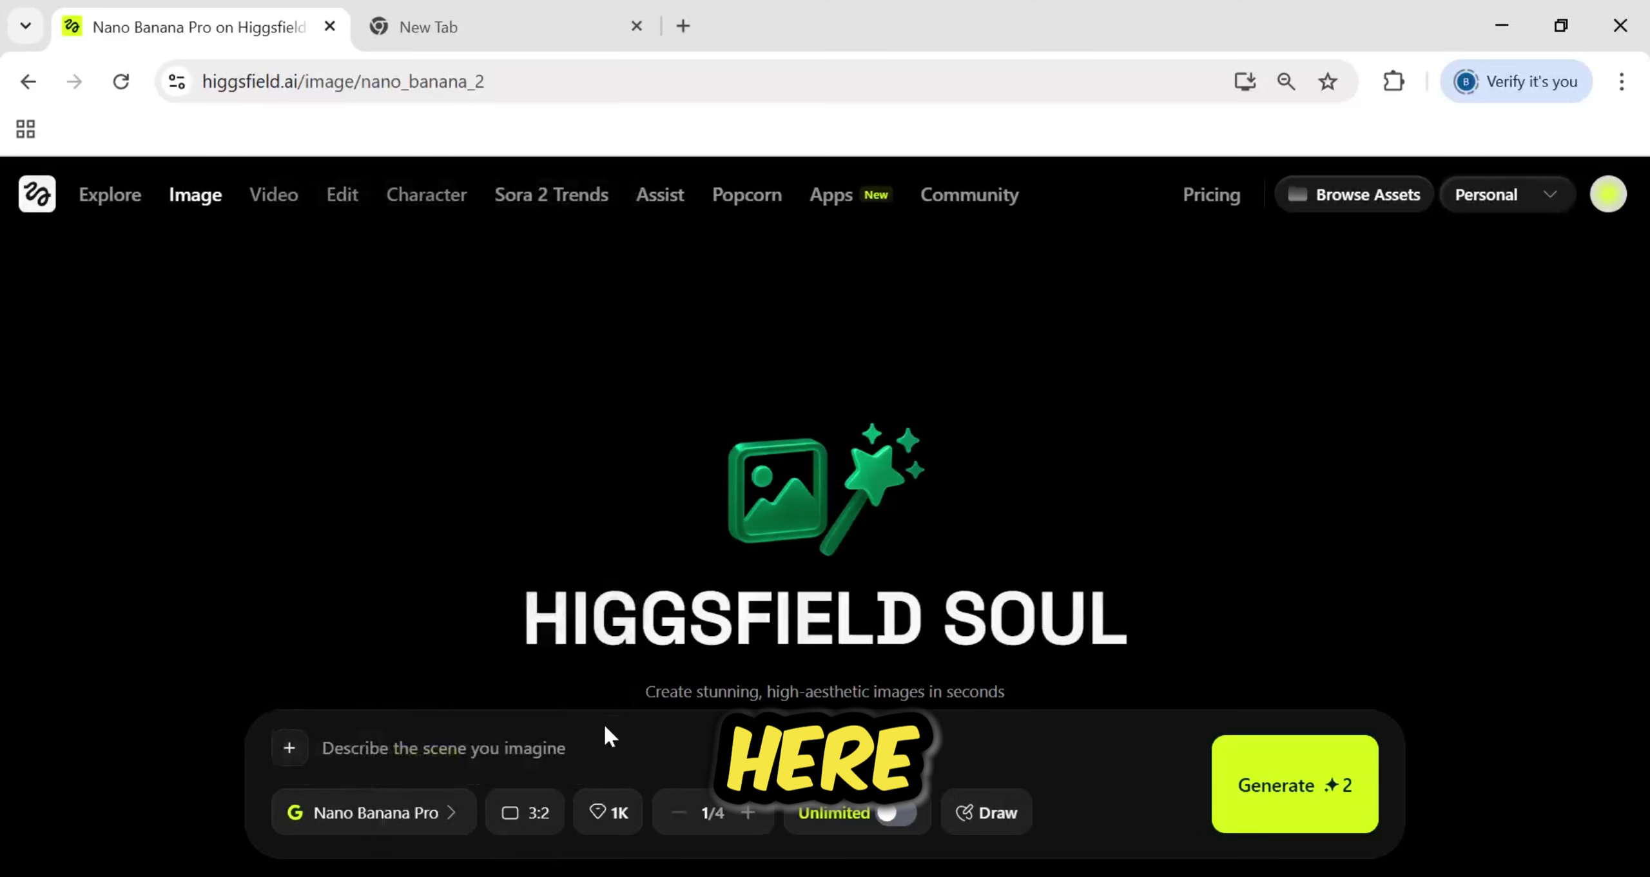
left_click(539, 812)
scroll(614, 548, "down", 1)
scroll(611, 552, "up", 1)
left_click(629, 835)
Keep 1K quality and attach the jacket, sneakers, bracelet, sunglasses, dog, cap, headshot and jeans images.
left_click(624, 824)
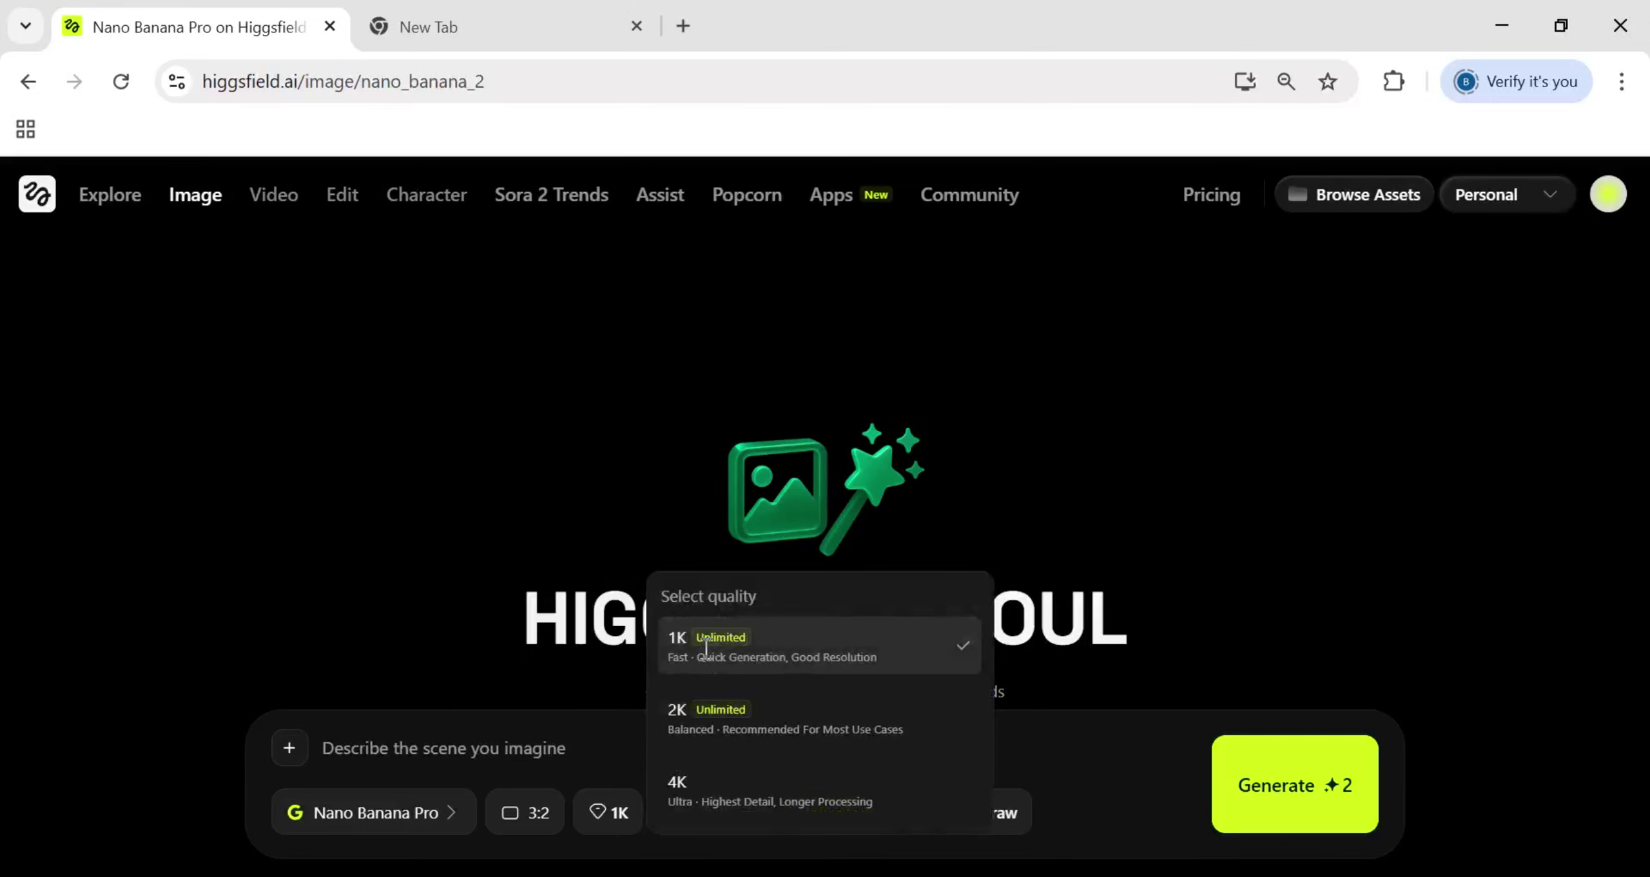
left_click(1043, 768)
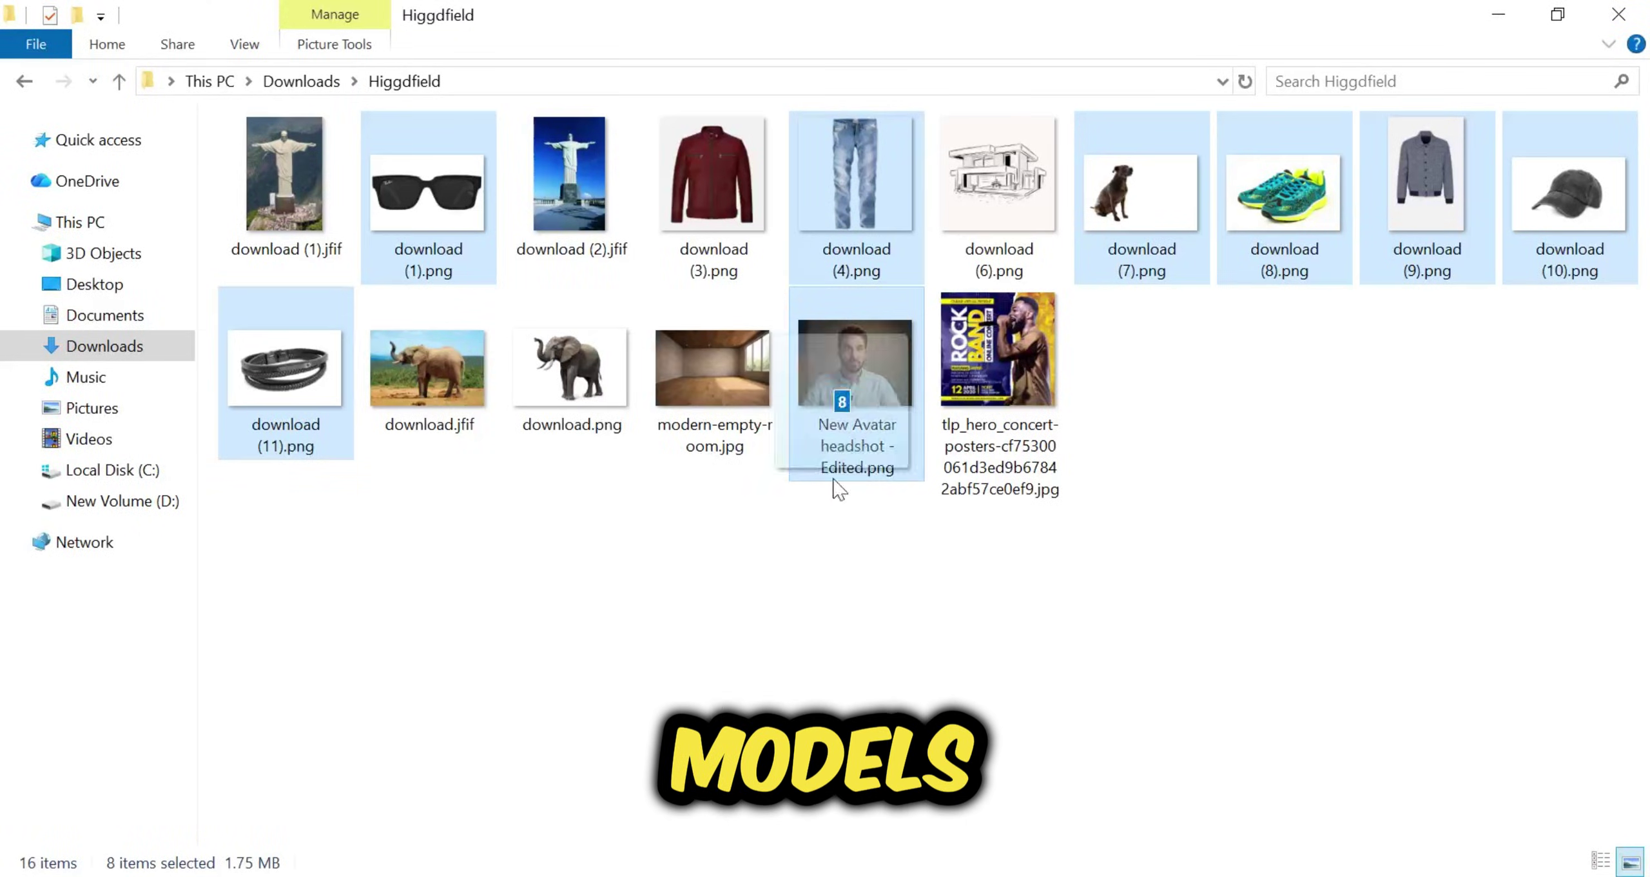
left_click_drag(840, 479, 434, 851)
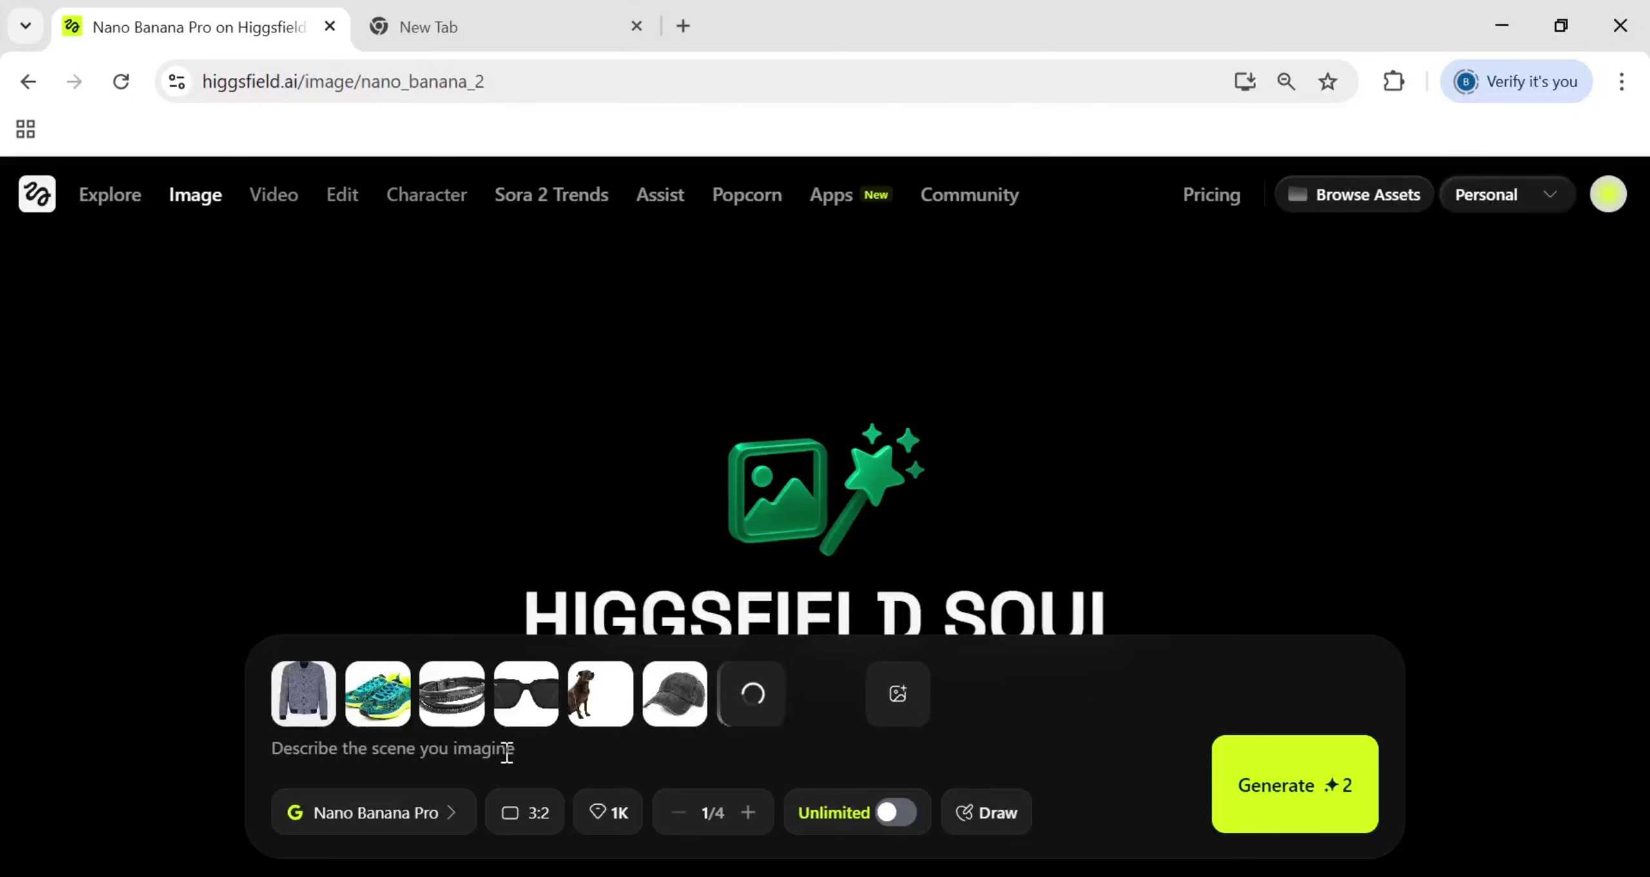
Paste the outfit prompt, generate a 2K 9:16 bench photo with the dog, and view it enlarged.
right_click(458, 749)
left_click(564, 460)
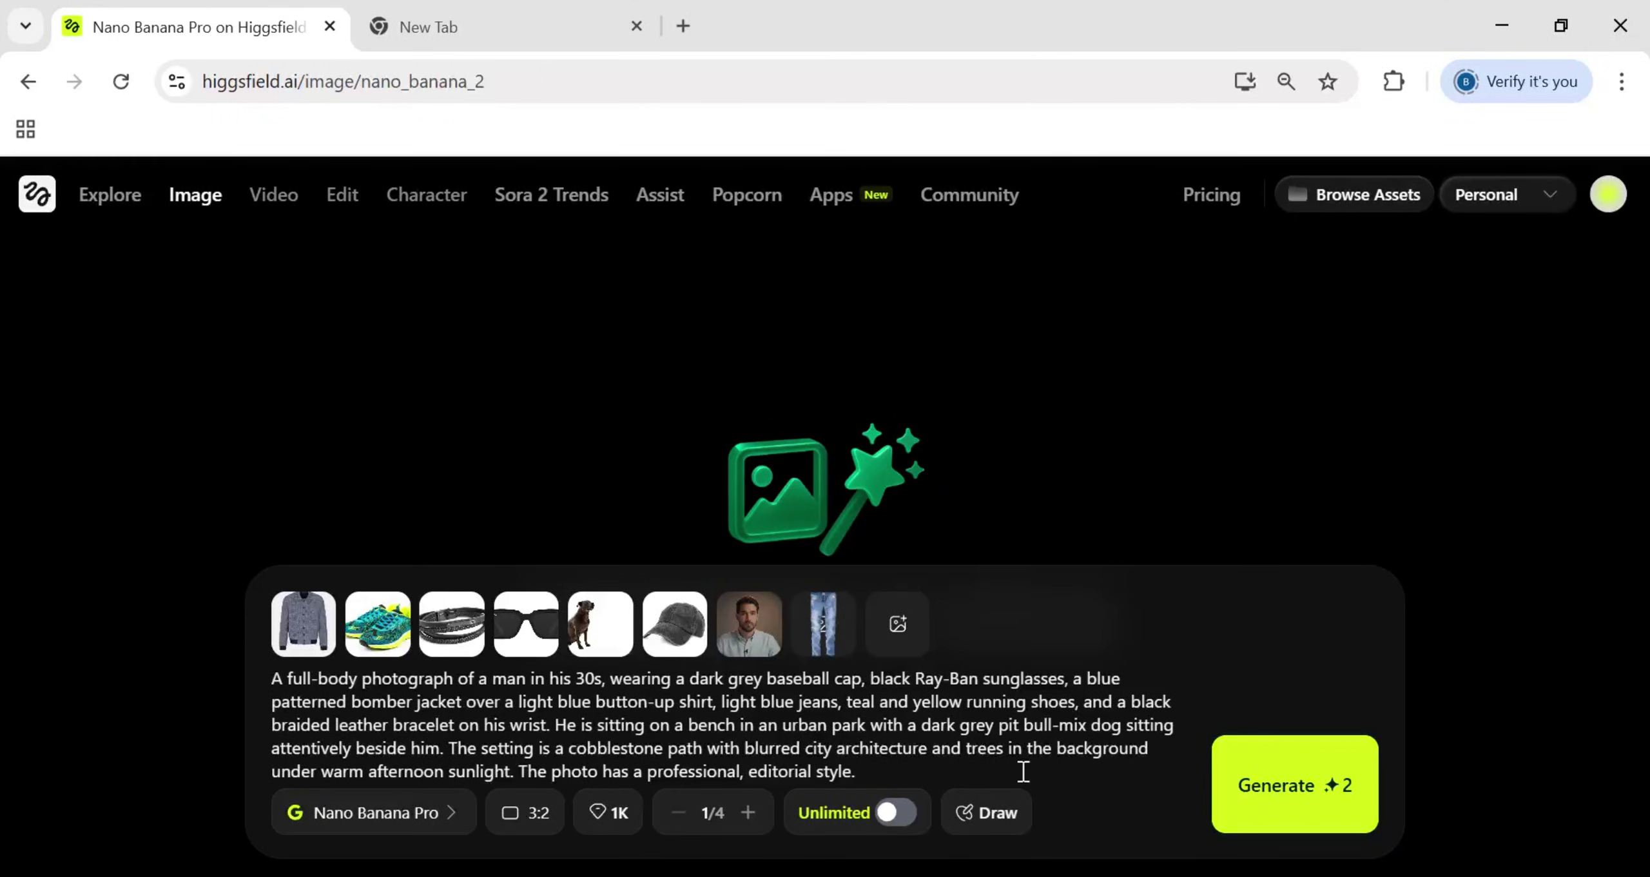
left_click(616, 822)
left_click(648, 709)
left_click(541, 819)
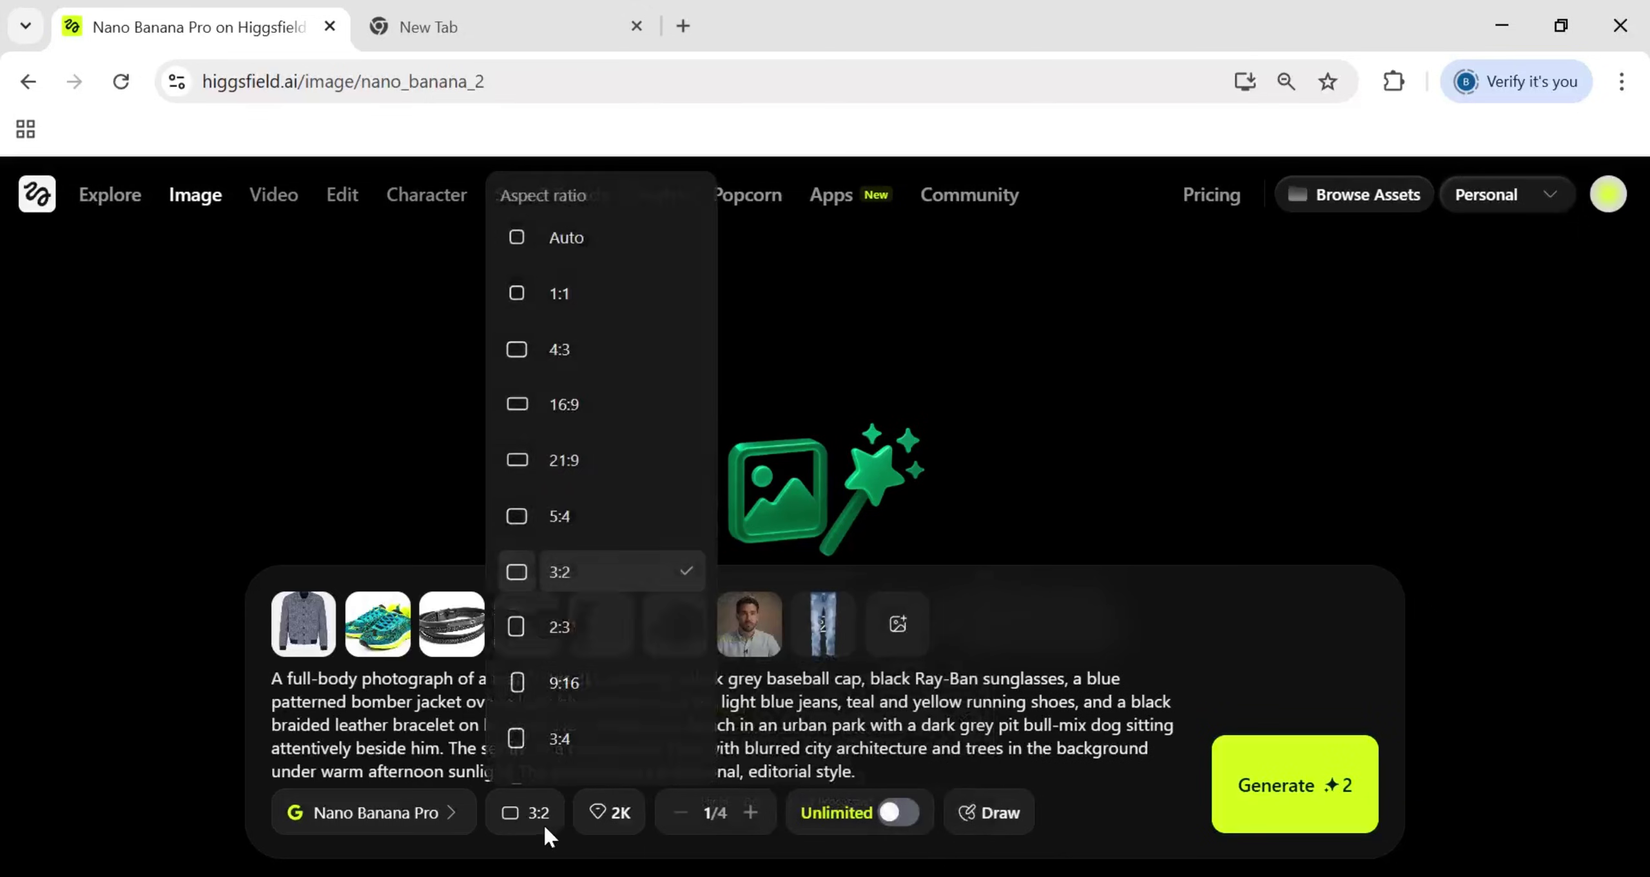
left_click(589, 685)
left_click(1274, 804)
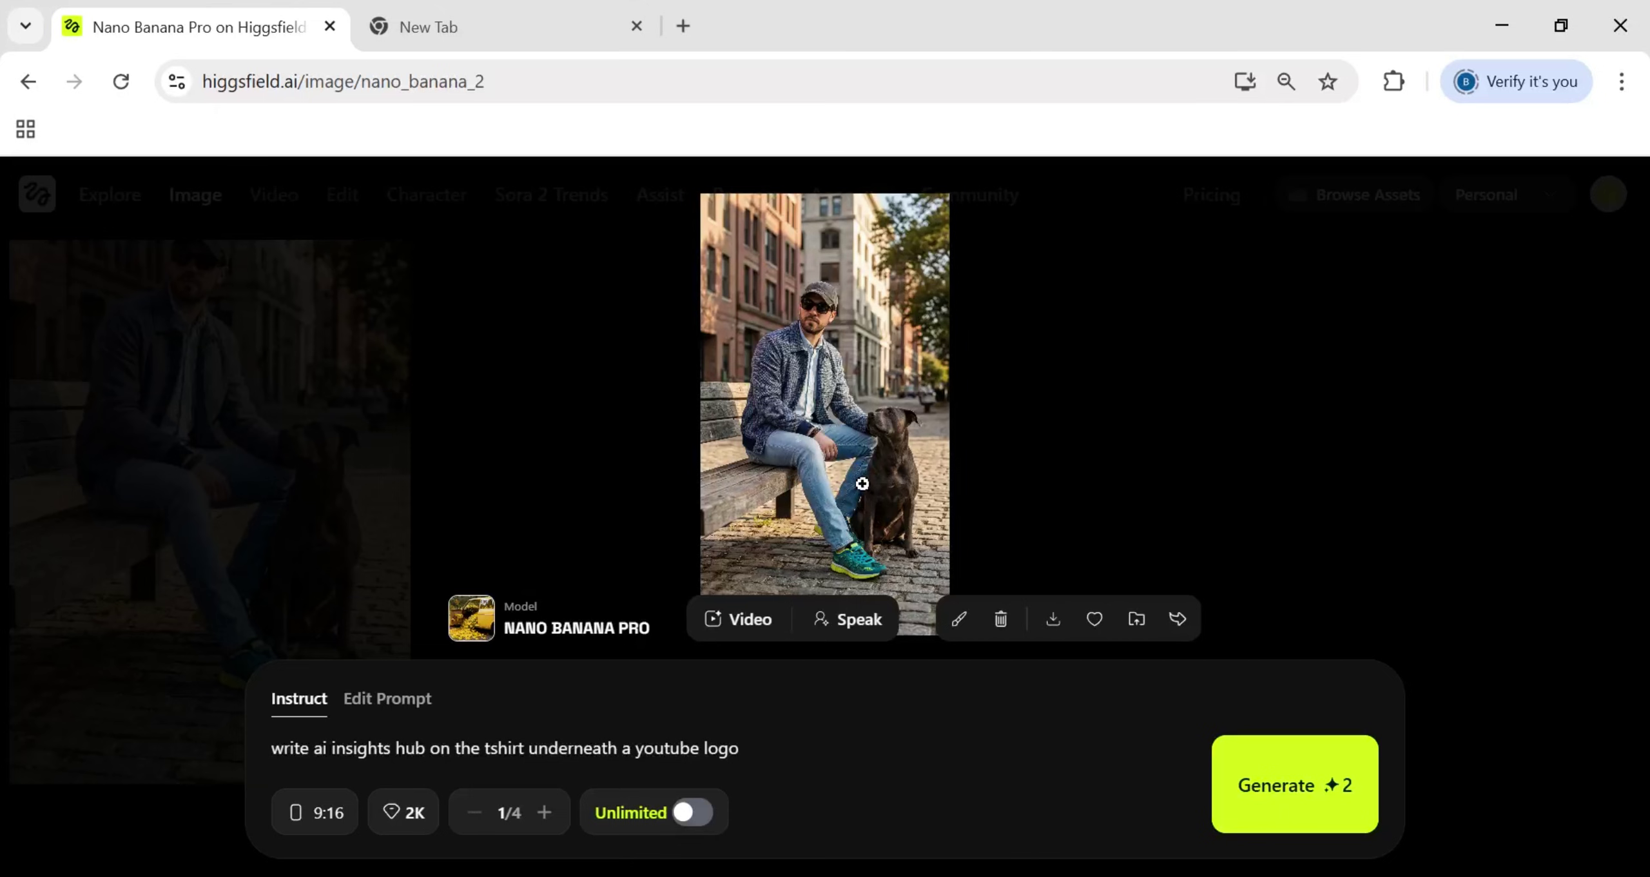
left_click(863, 484)
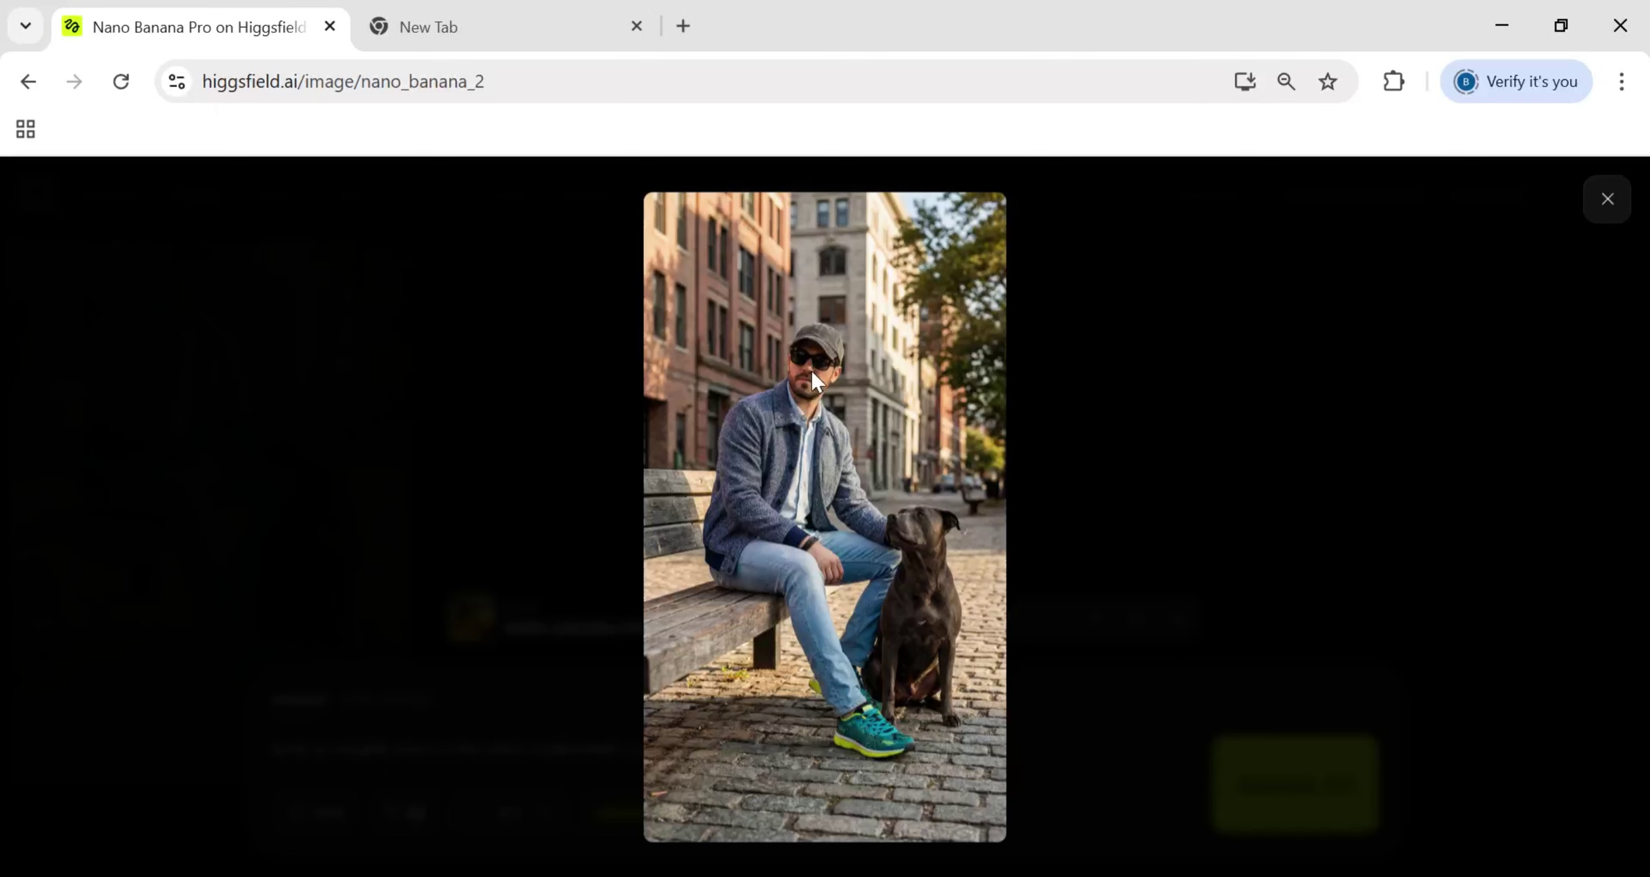
Paste the Global Wealth magazine cover prompt at 1:1 aspect and generate it.
key("Escape")
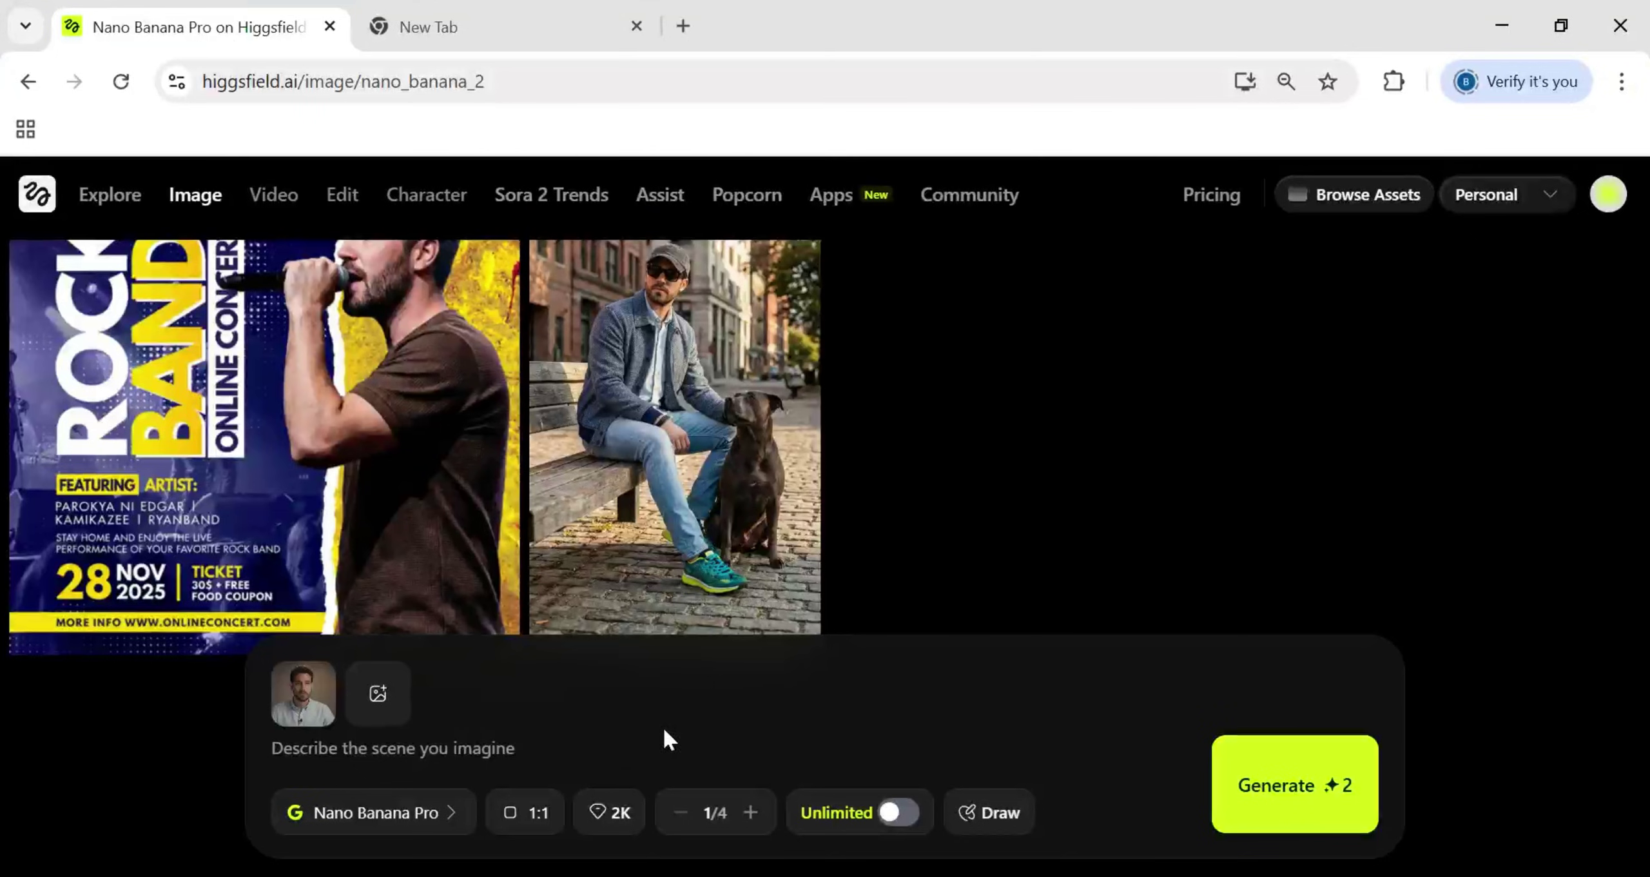
left_click(526, 813)
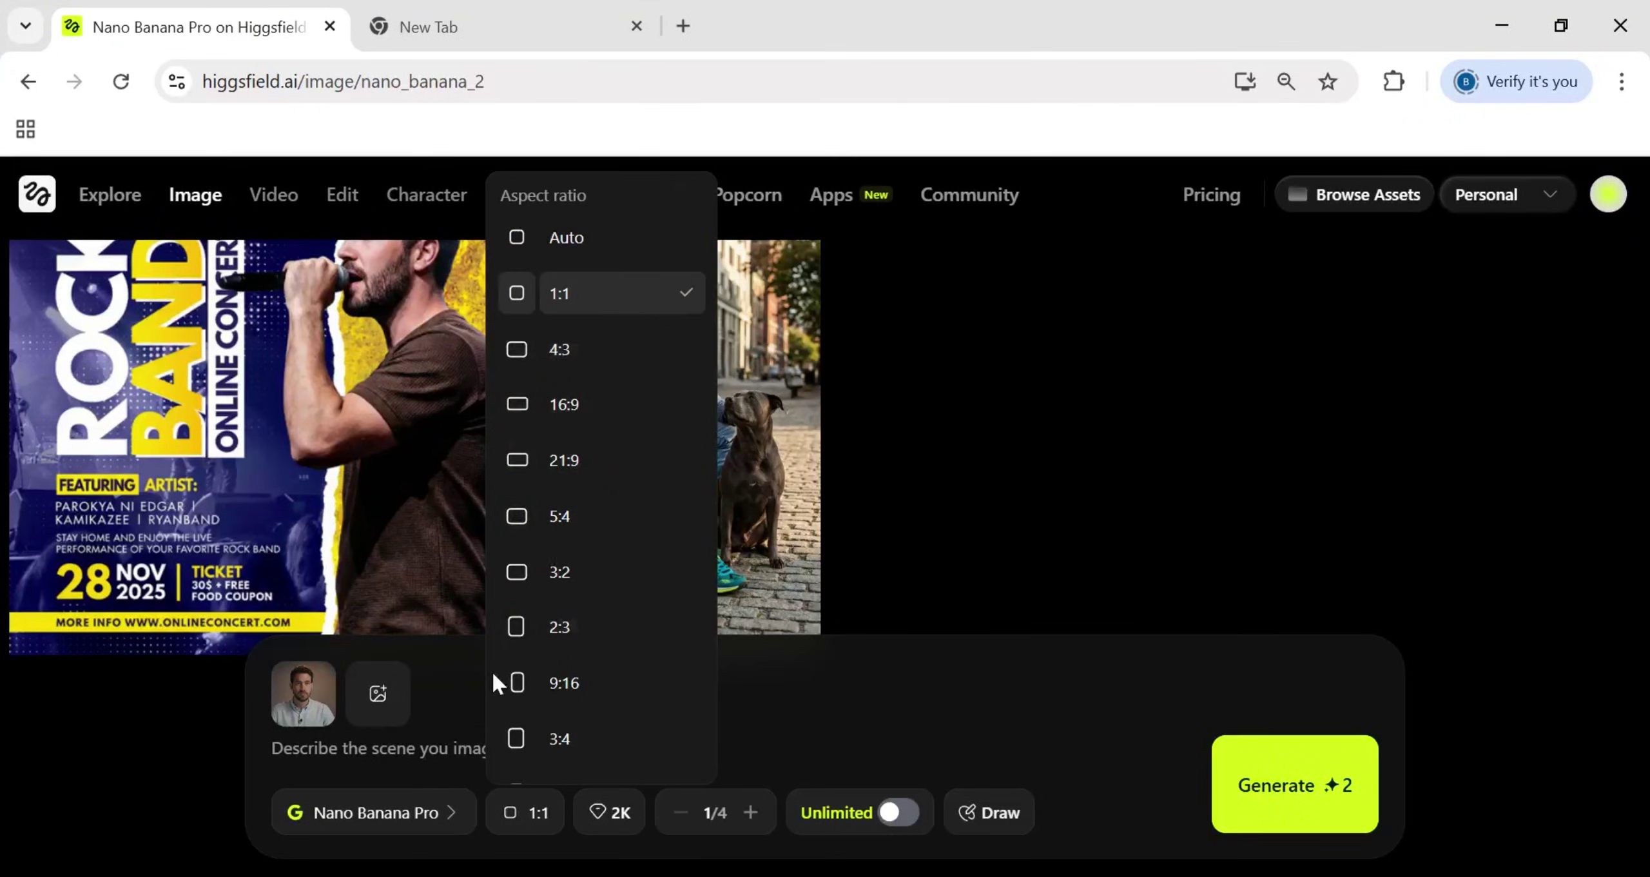
left_click(438, 745)
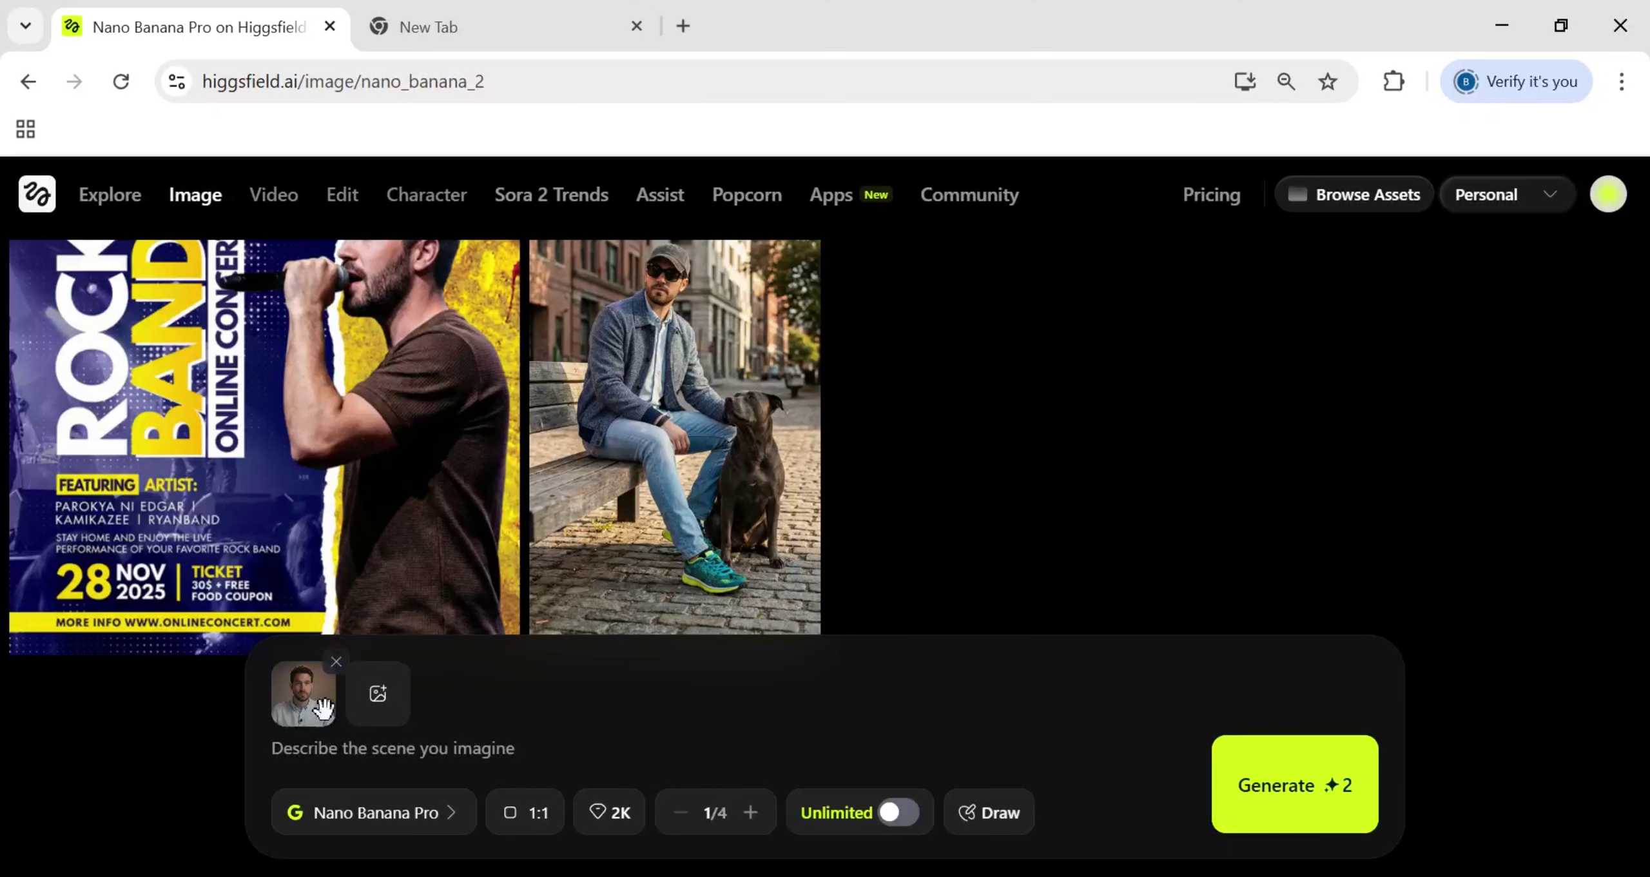
key("ctrl+v")
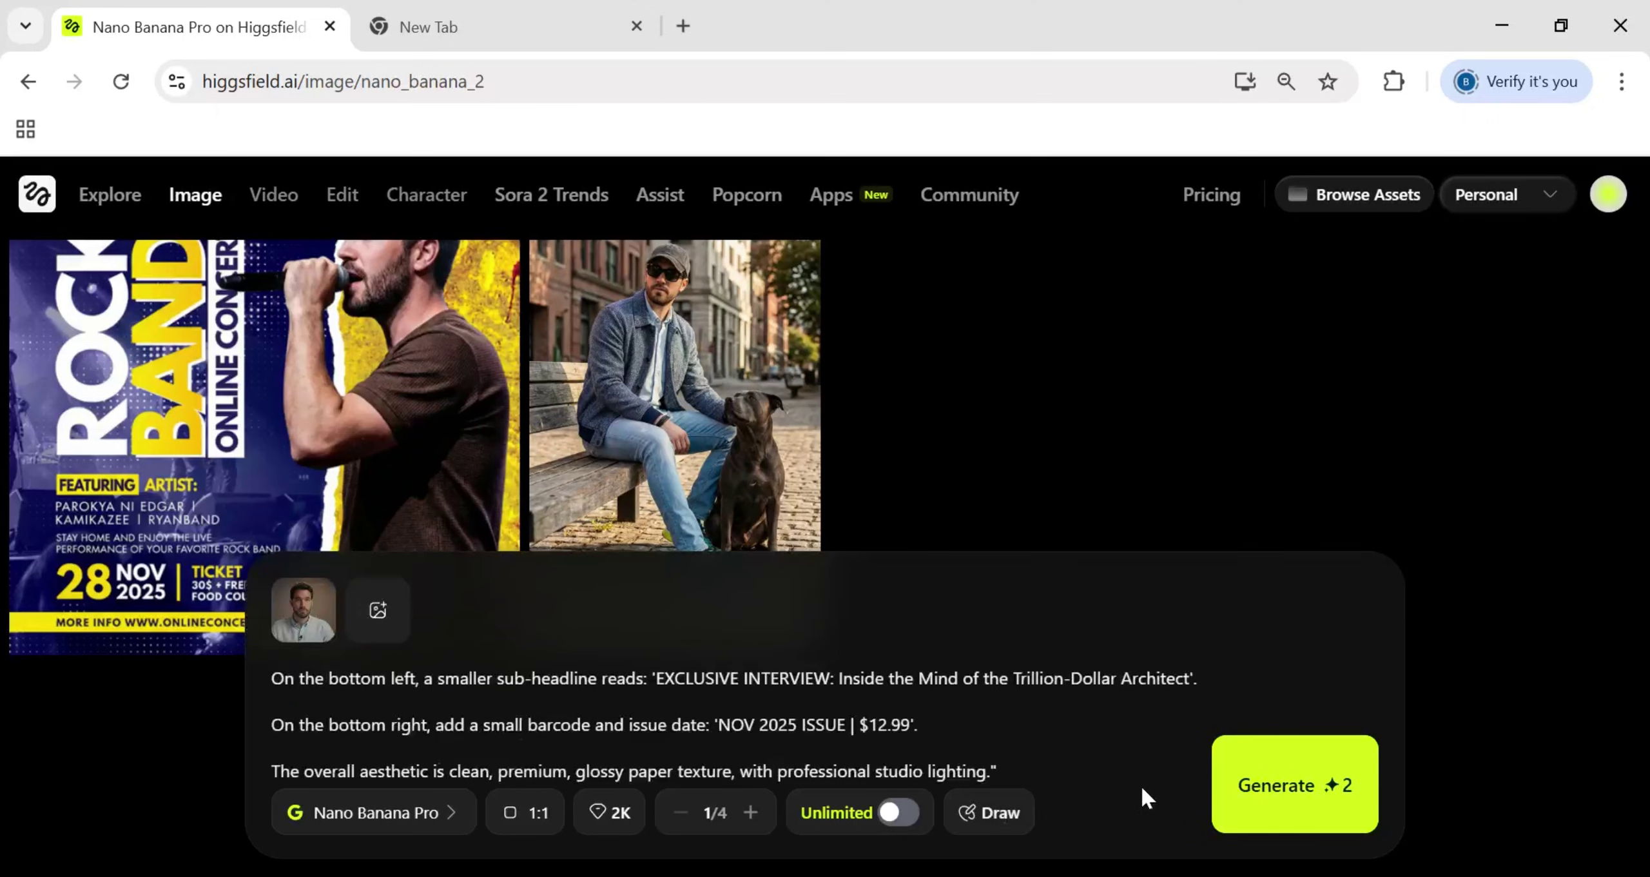
left_click(1305, 794)
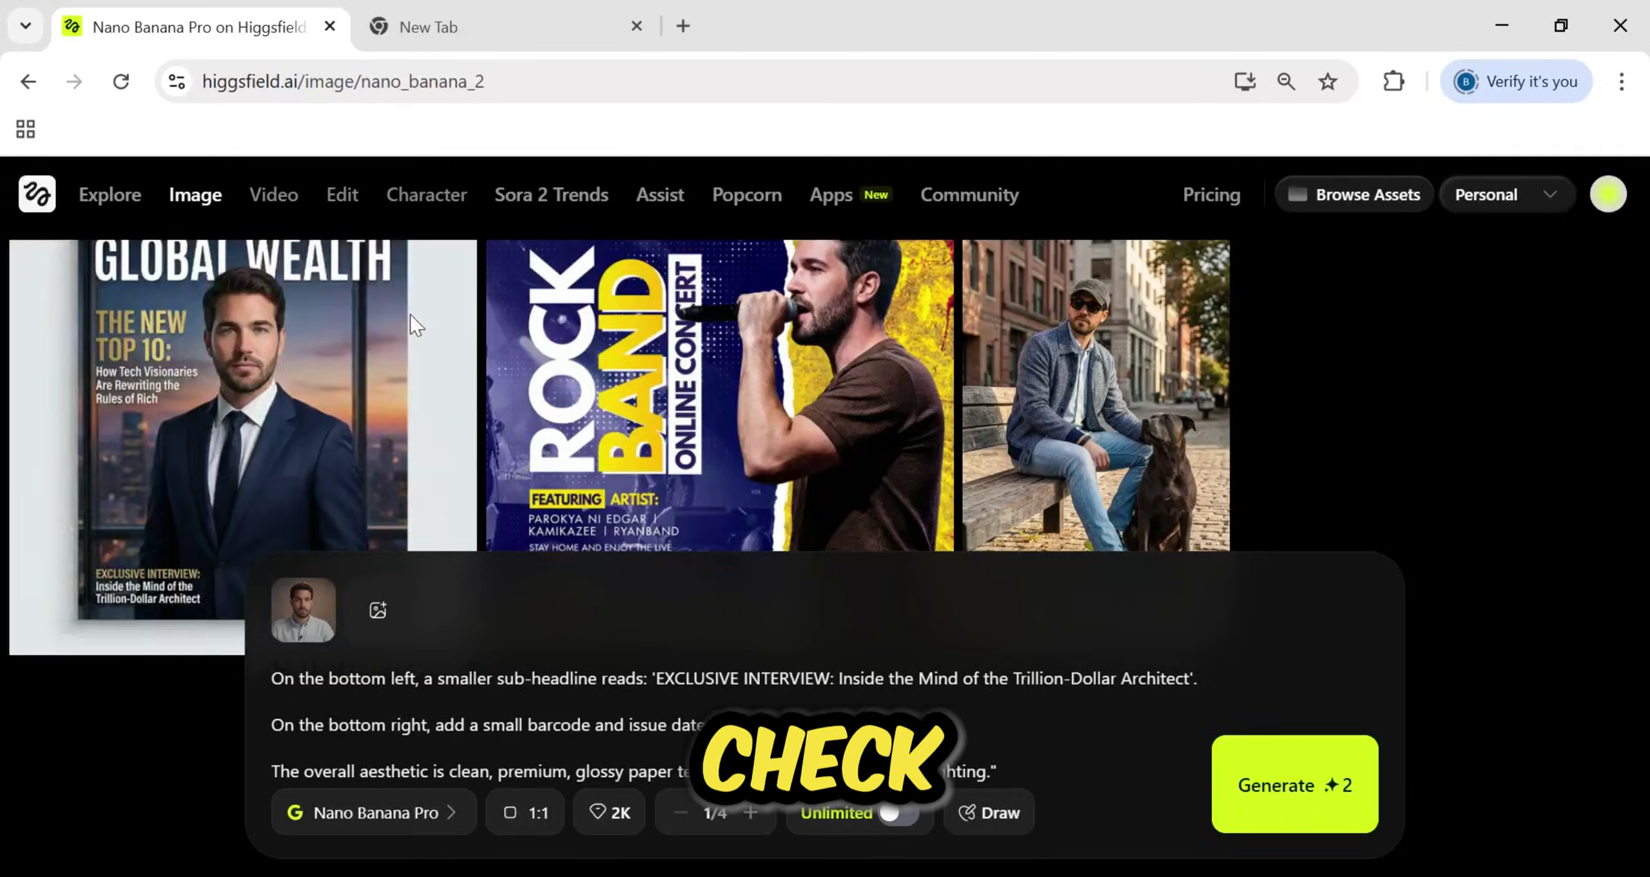
View the Global Wealth cover full-screen, then delete the old prompt text.
left_click(225, 335)
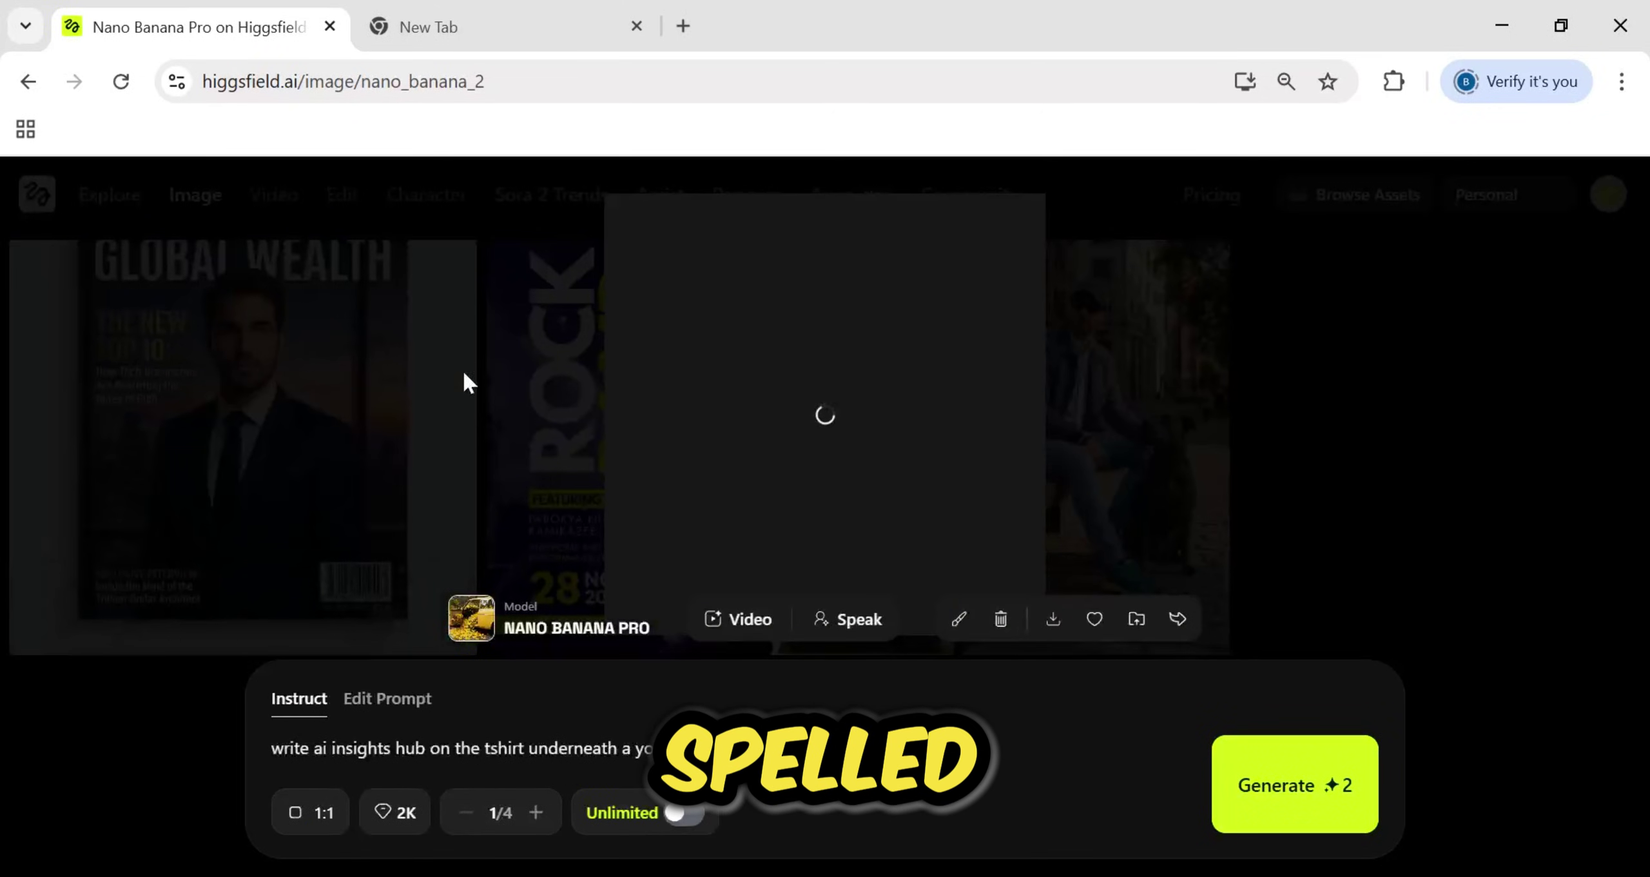
left_click(851, 442)
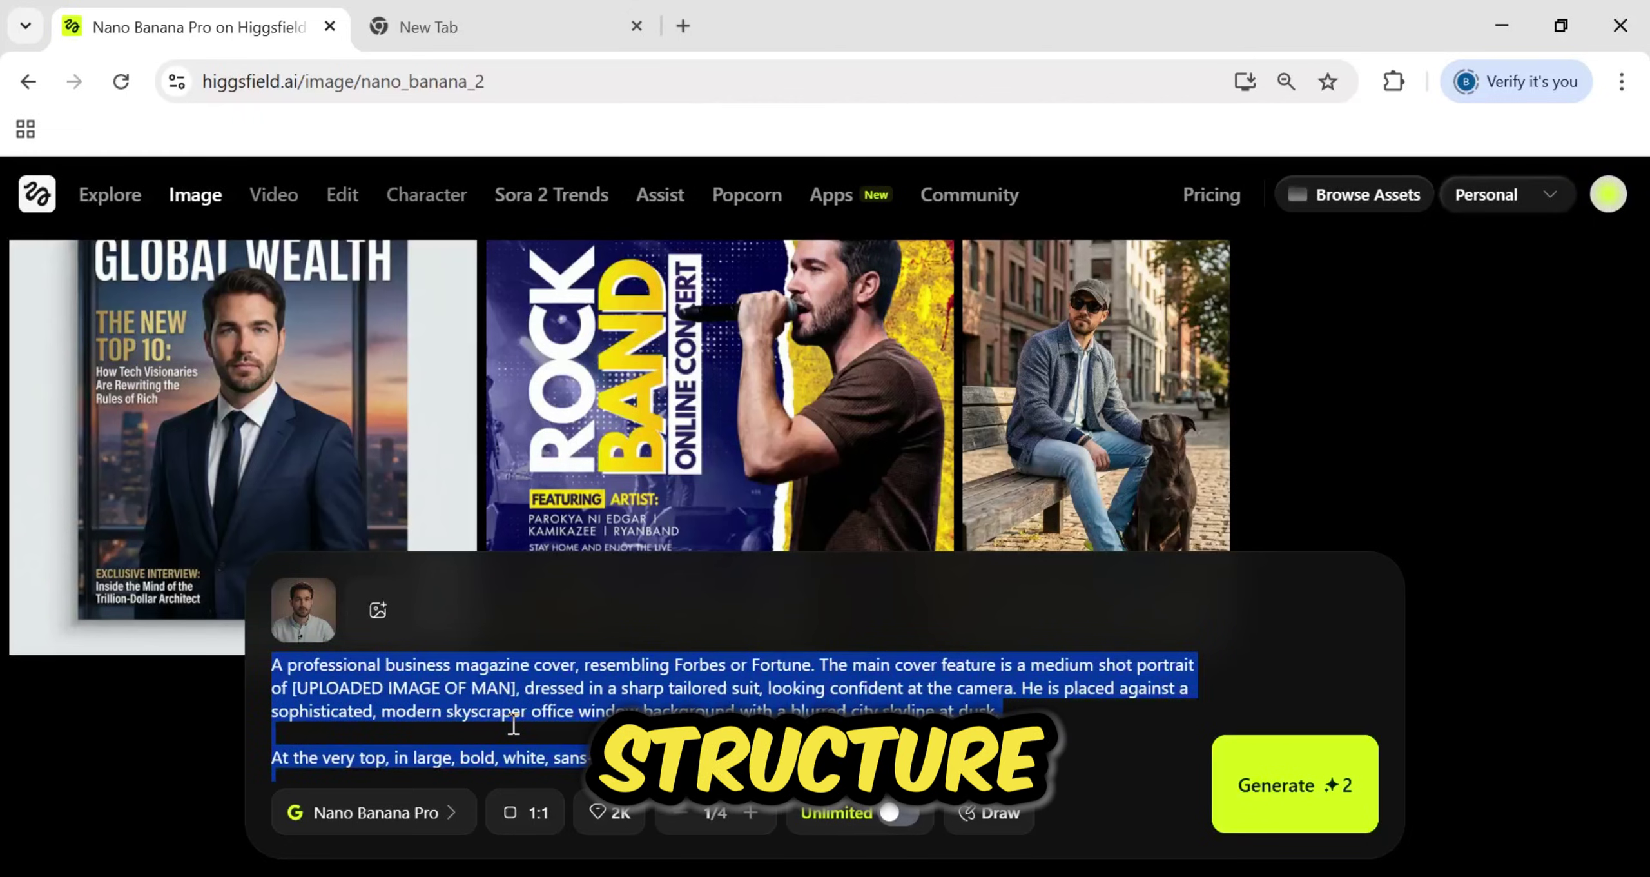
key("BackSpace")
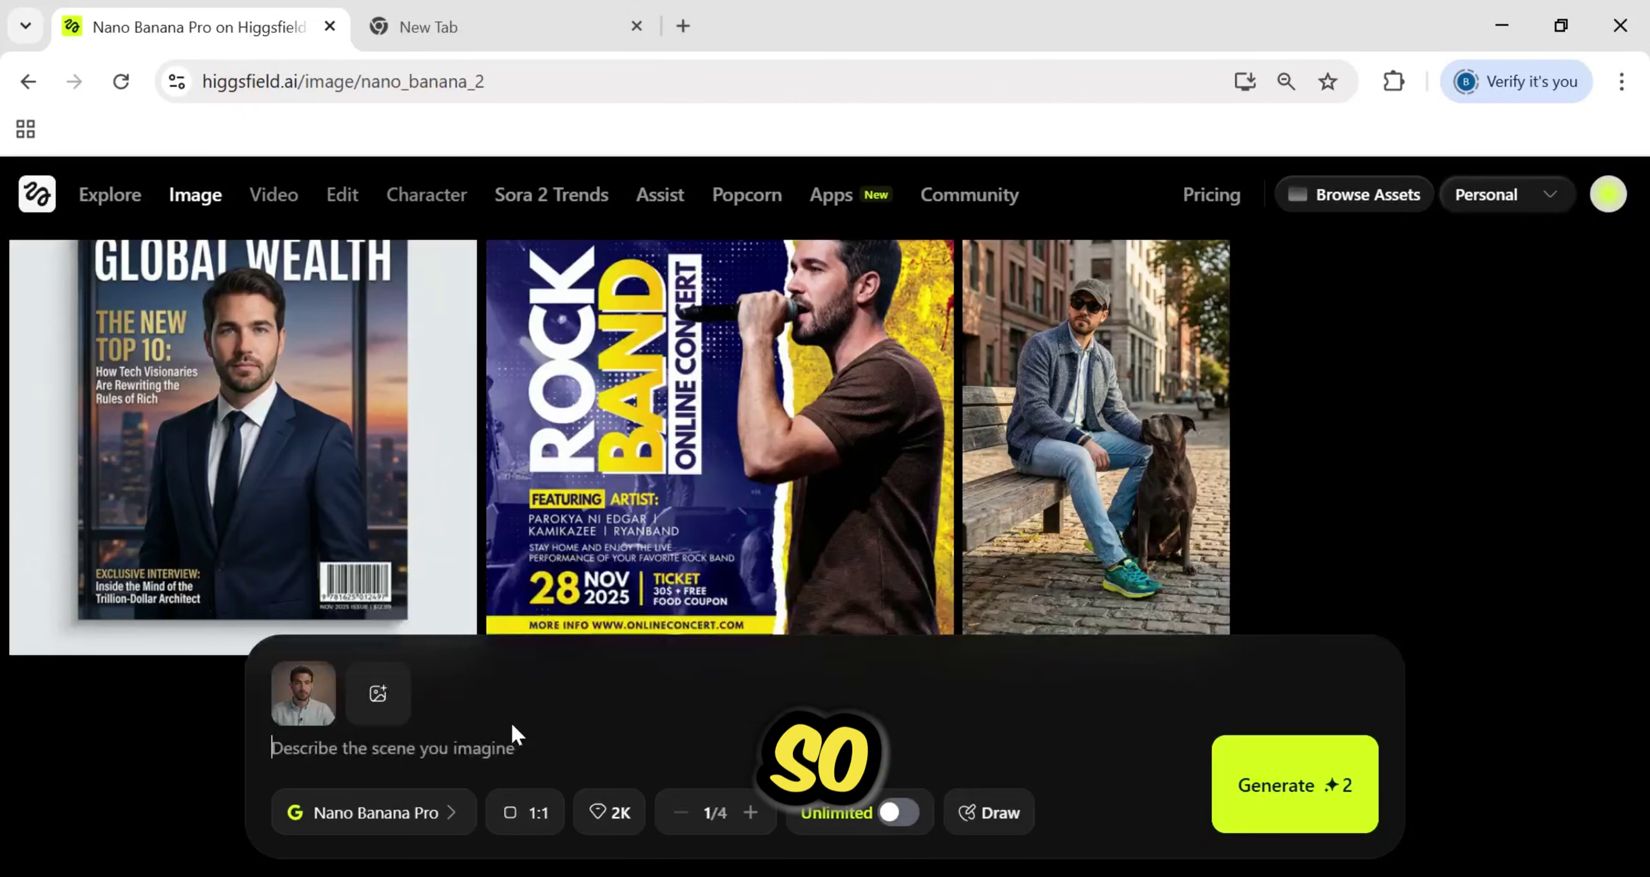
Attach the Rock Band poster at 1:1, prompt to swap in the headshot man, and open the result.
mouse_move(334, 685)
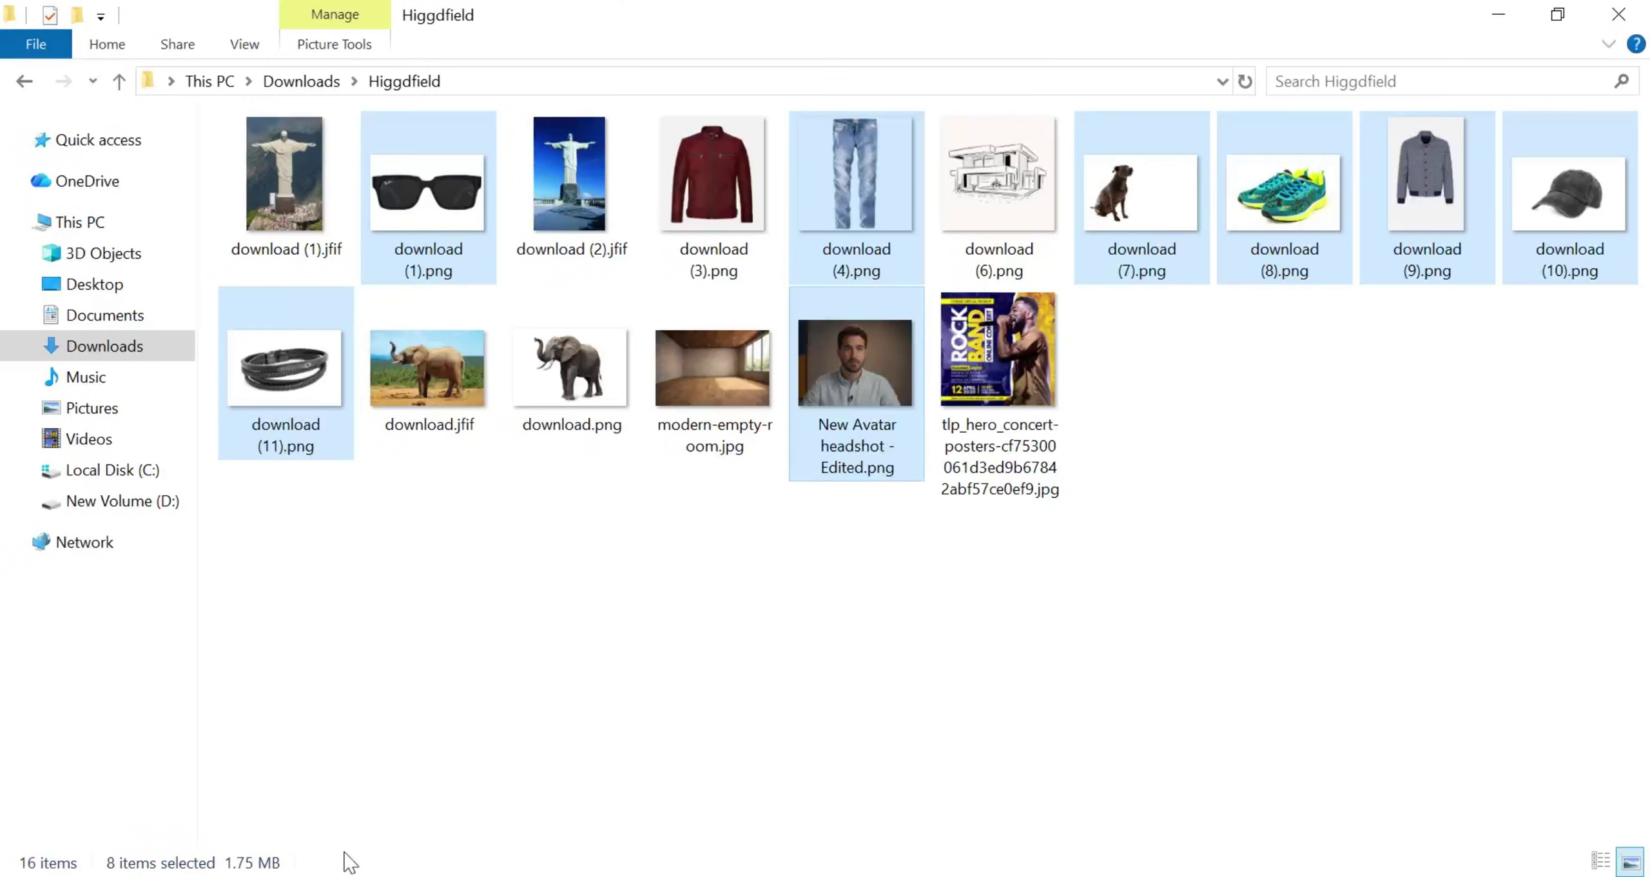
left_click(520, 603)
left_click_drag(999, 407, 580, 762)
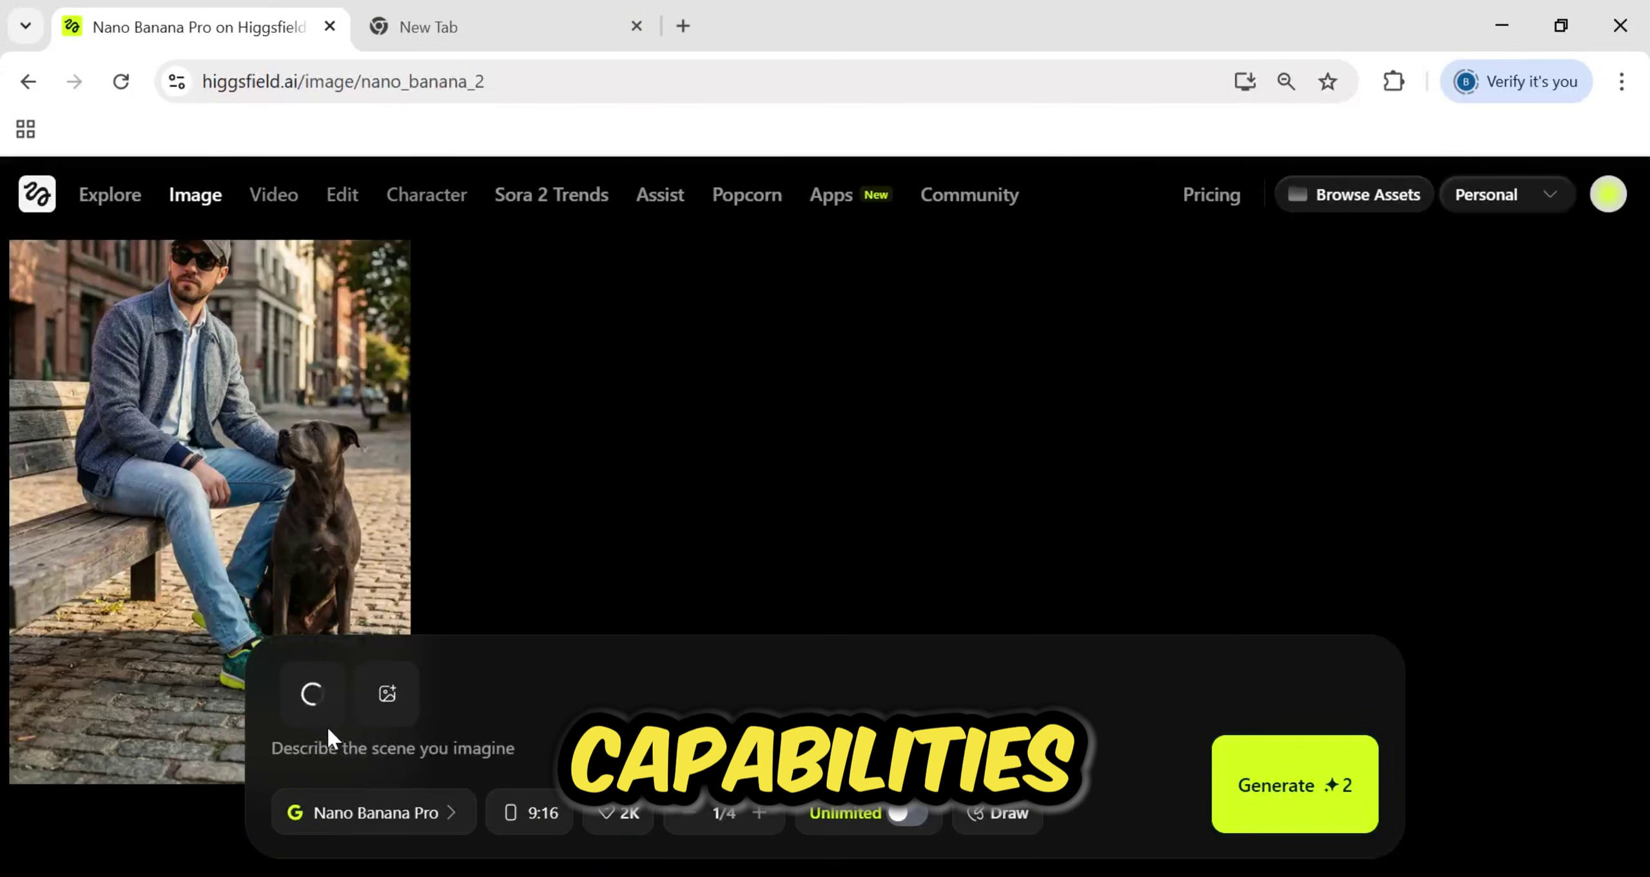
left_click(543, 813)
left_click_drag(213, 451, 480, 744)
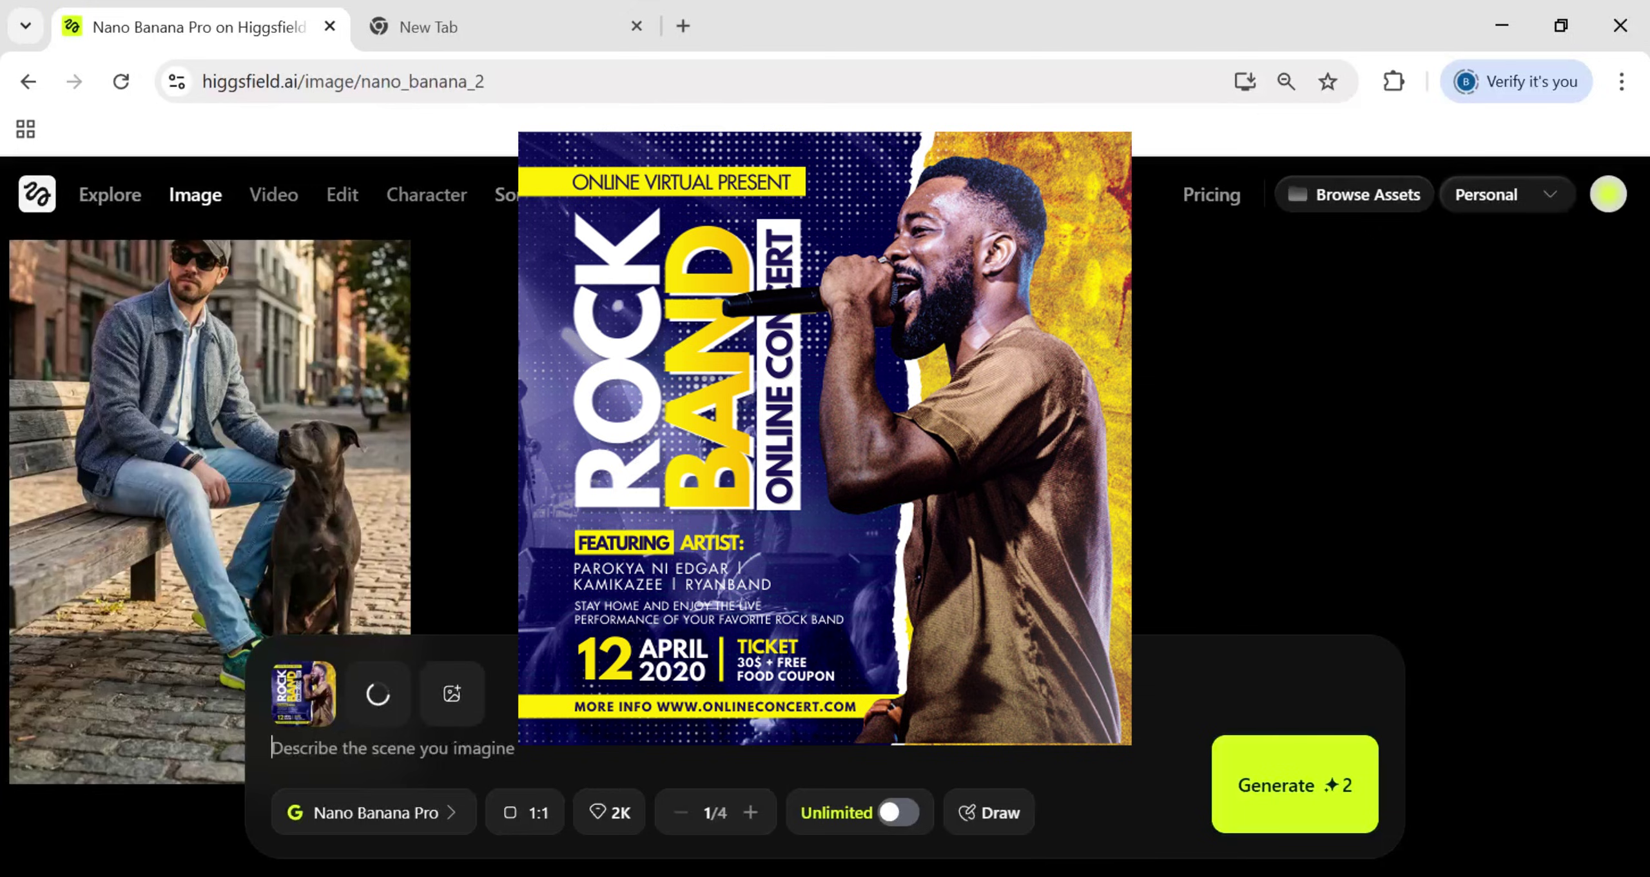
type("replace th")
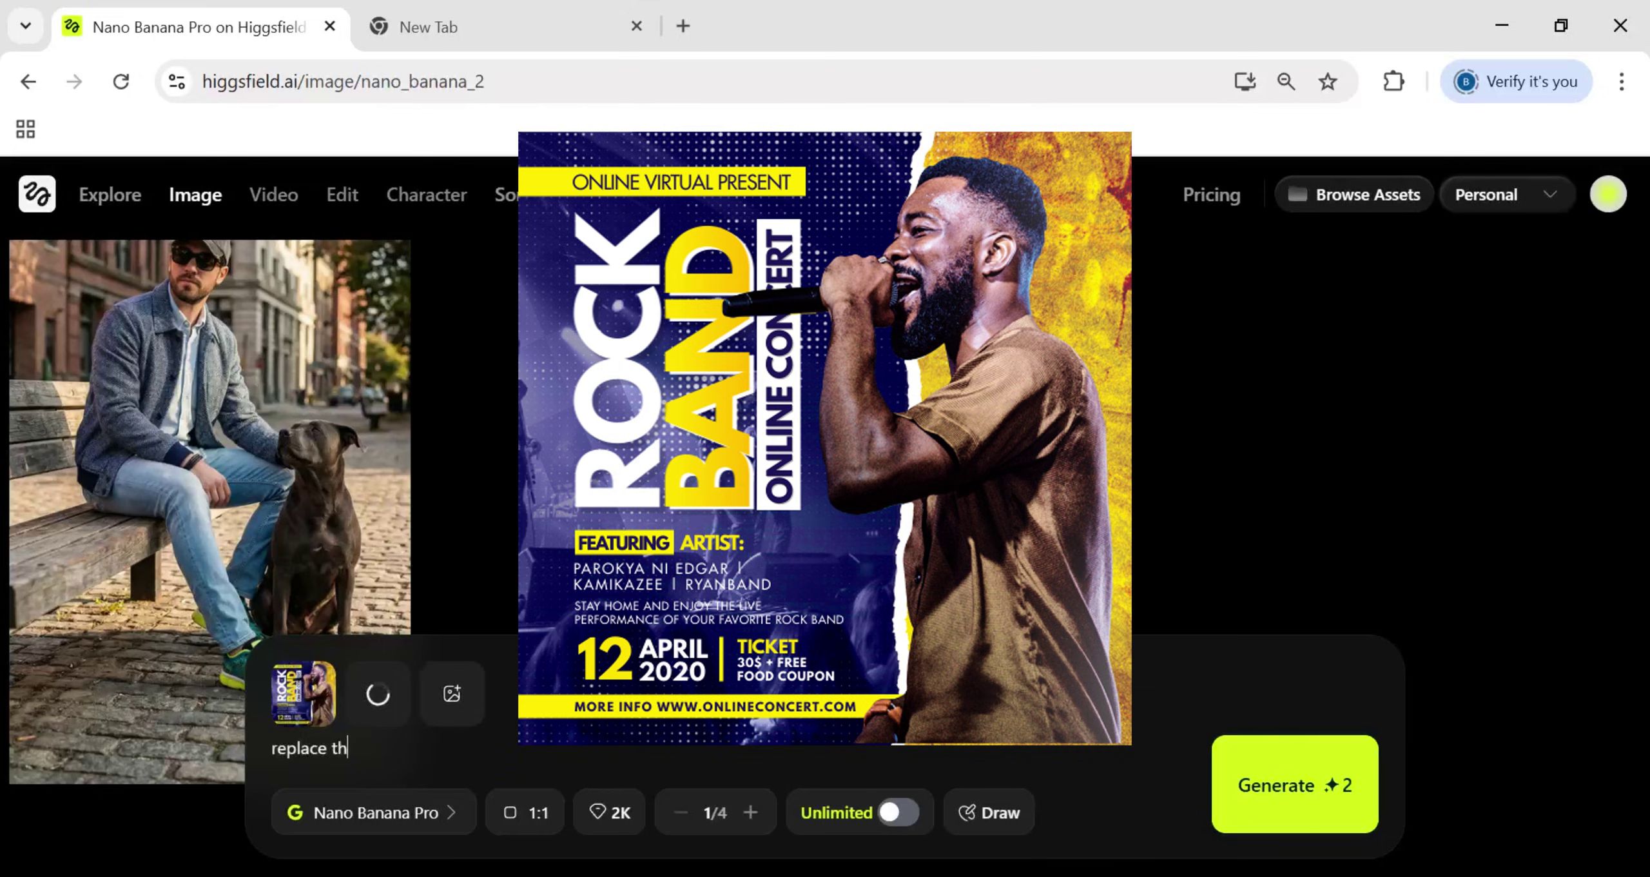
type("e men in the poster ")
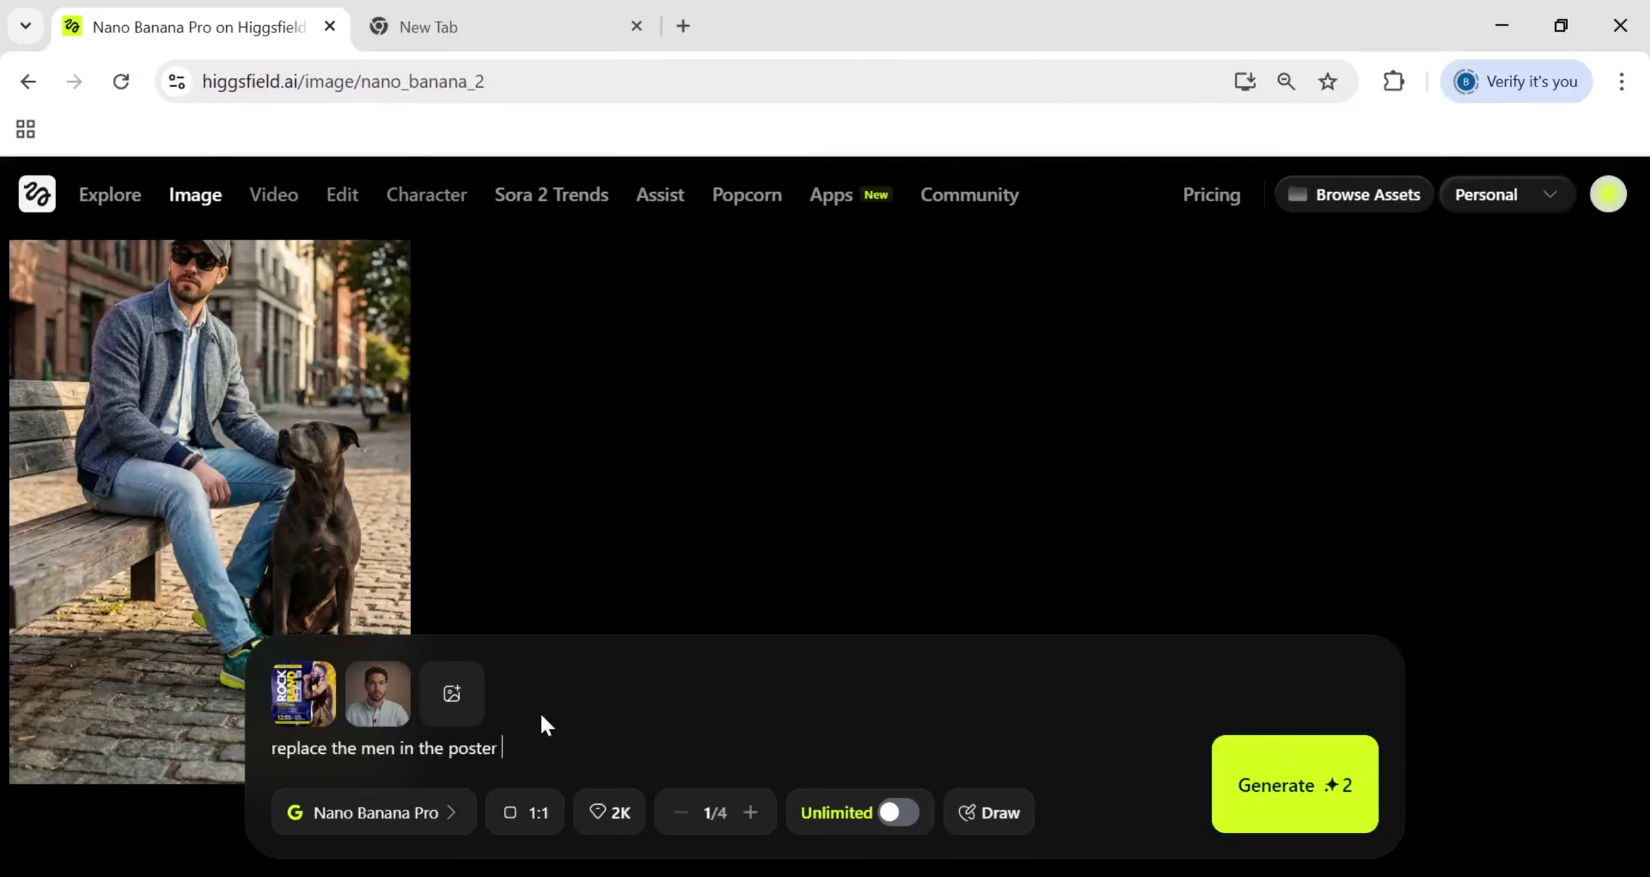
type("with the headshot men I attached make sure change the clothes of the")
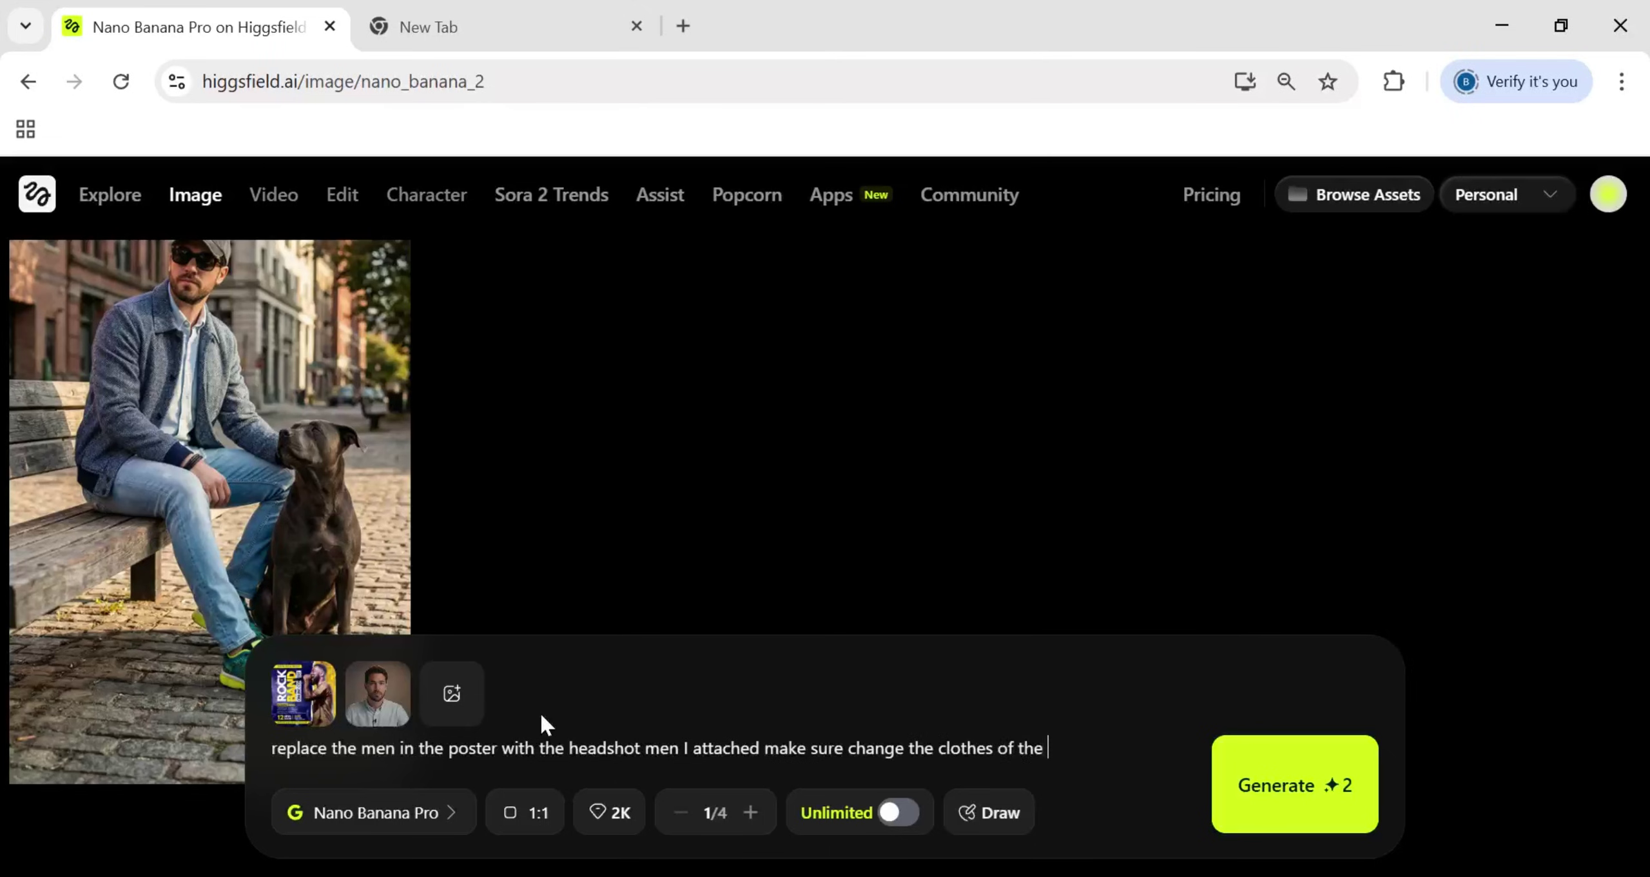
type(" attached headshot person also change the date at the poster into 28 N")
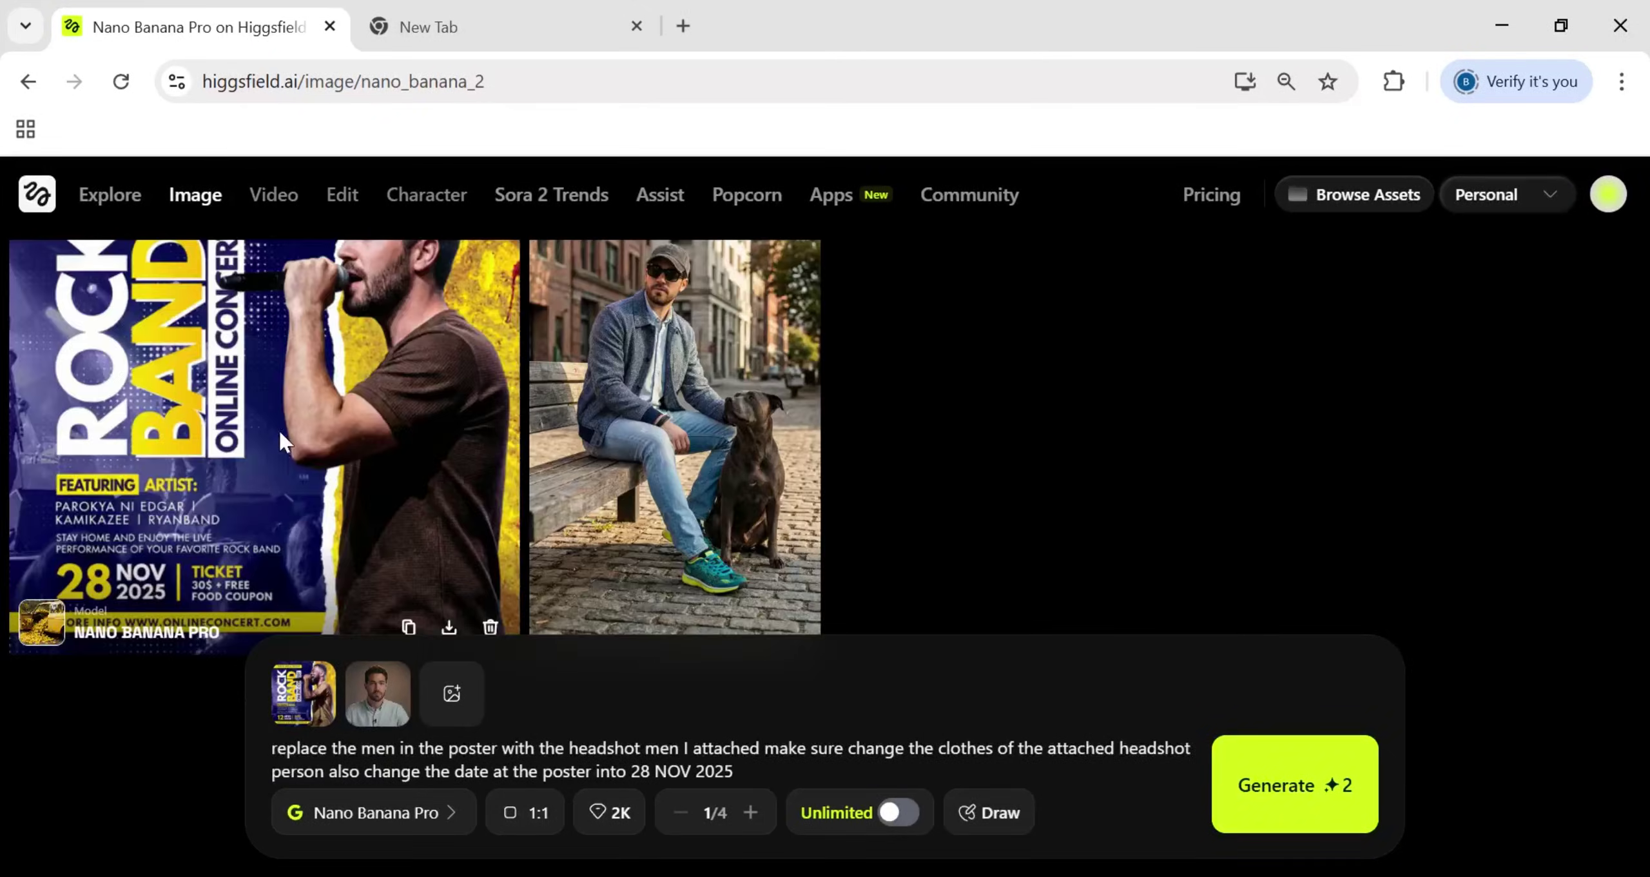
left_click(279, 428)
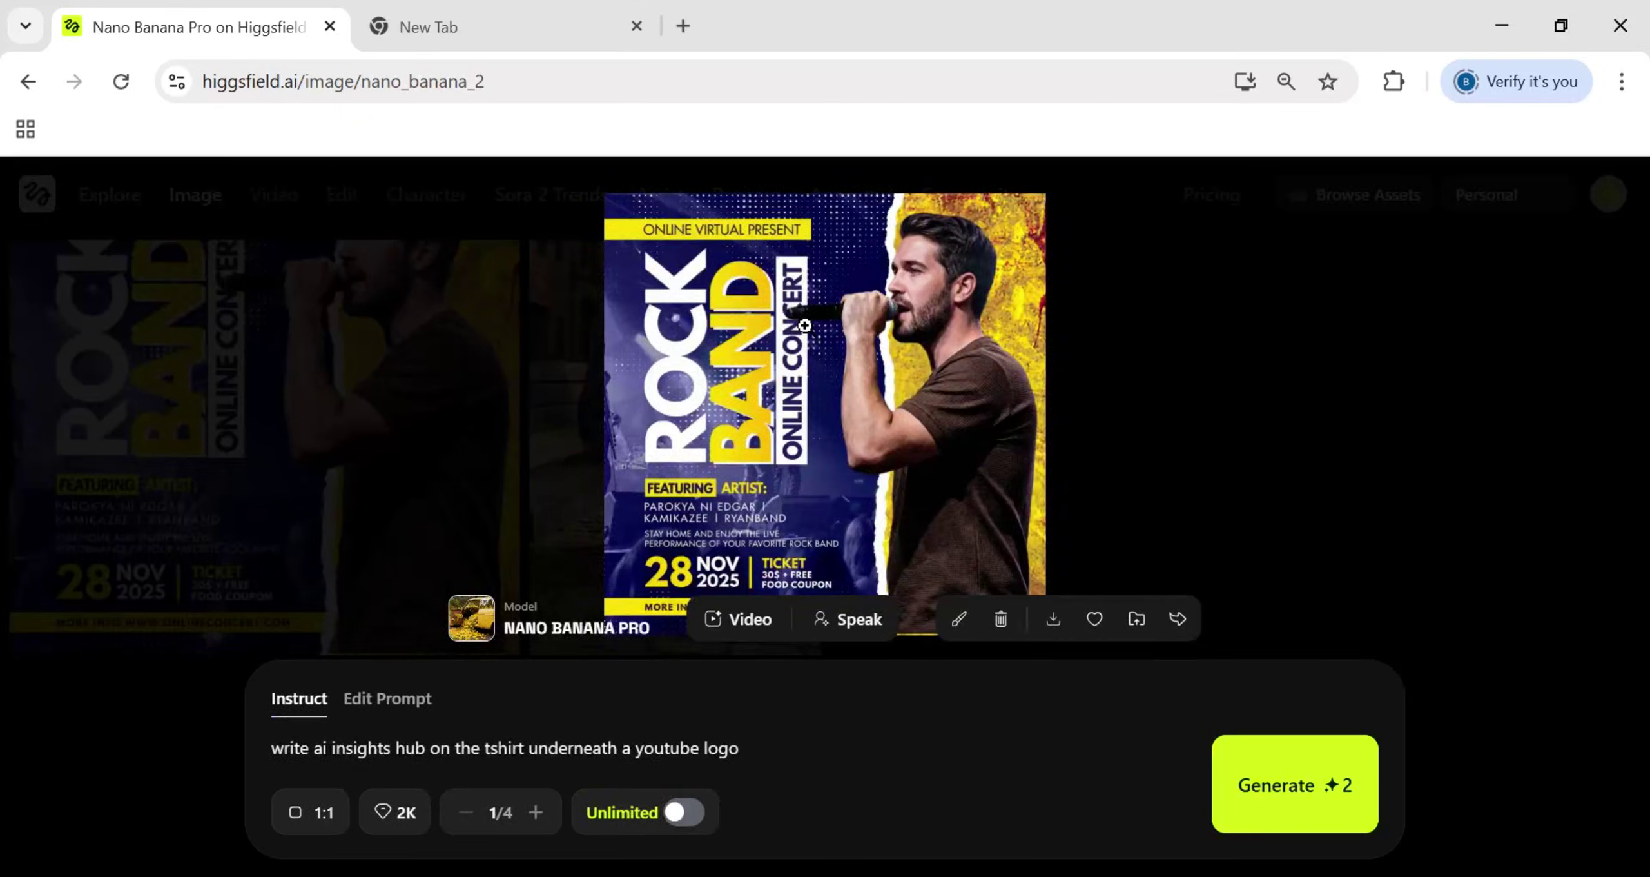
View the new 28 NOV 2025 Rock Band poster full-screen.
left_click(804, 325)
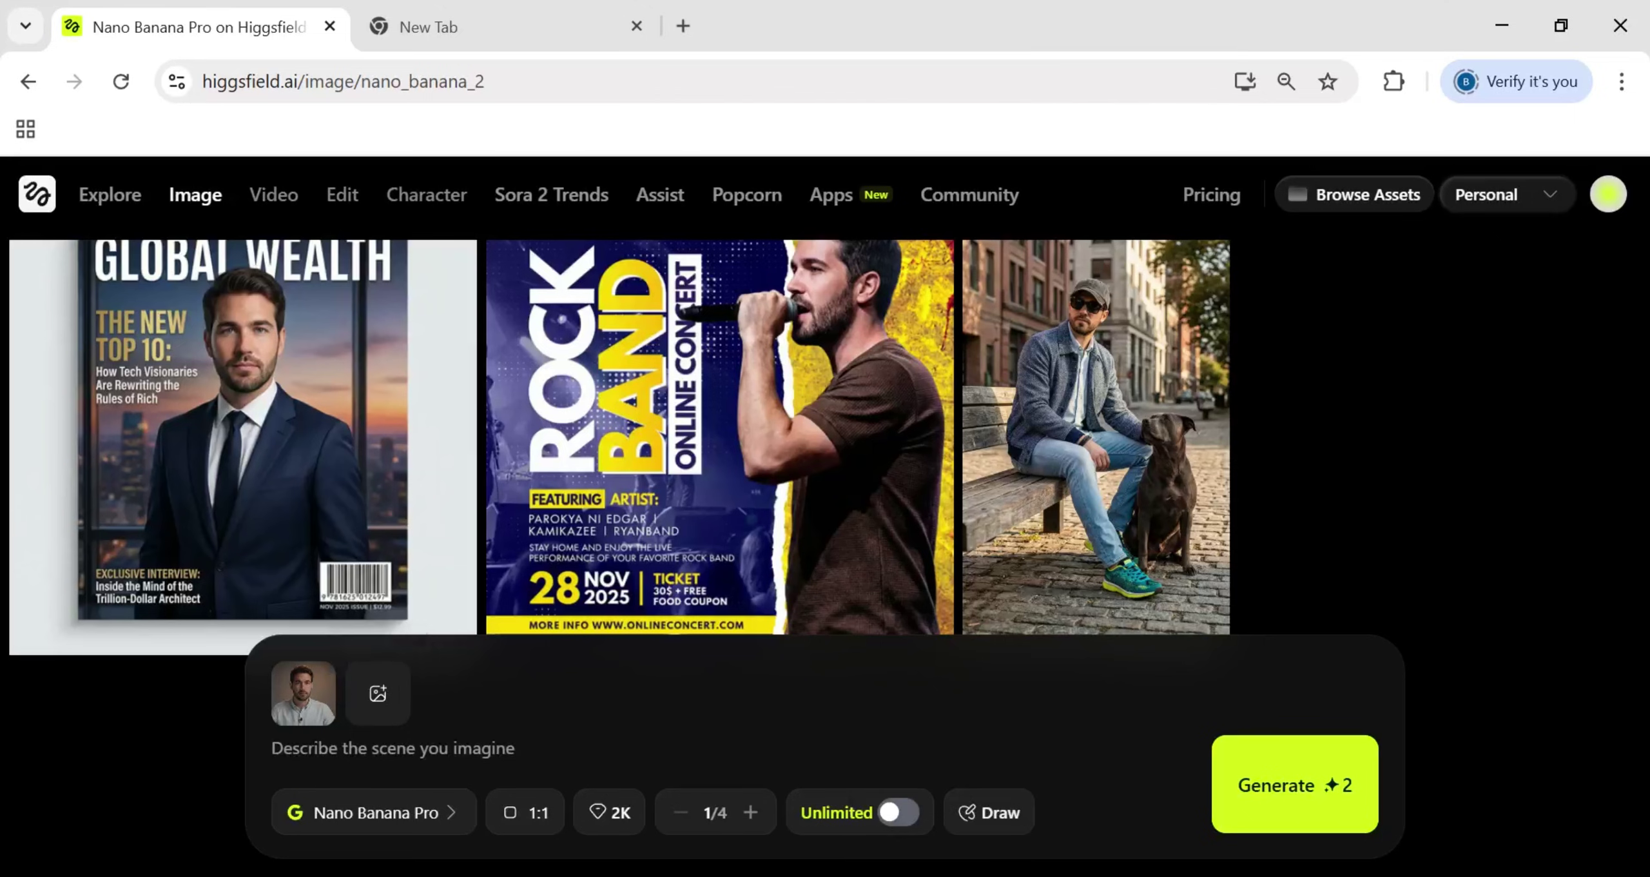
Paste the phone photo, generate a 16:9 exploded-view diagram of it, and view it full screen.
key("ctrl+v")
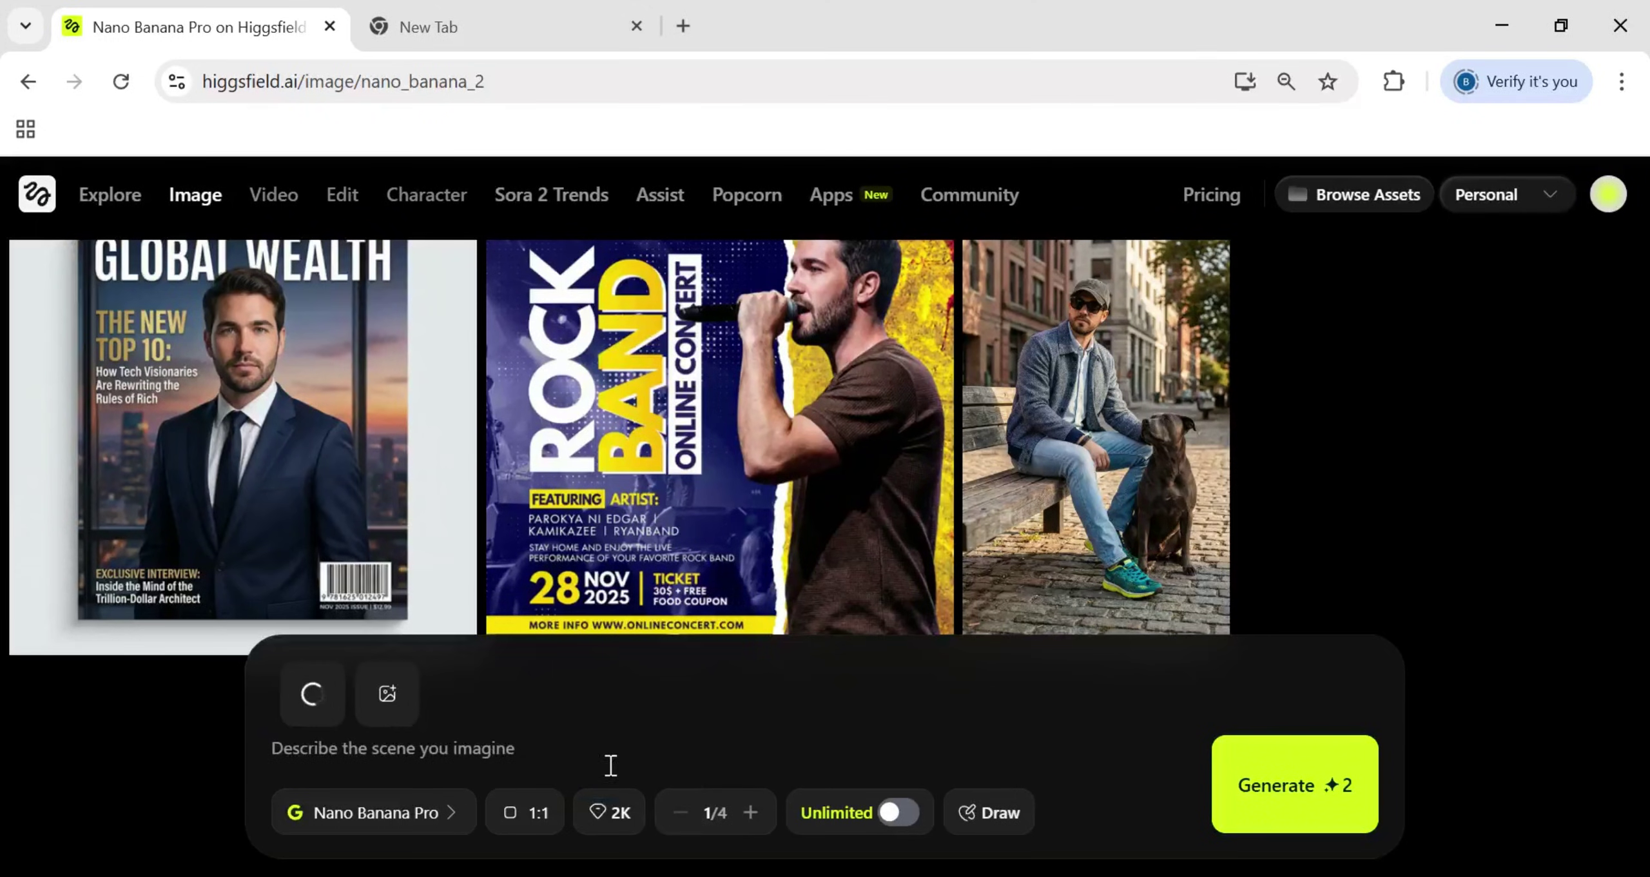
type("Create a technical exploded view diagram of this phone showing the battery, screen layers, and chips floating apar")
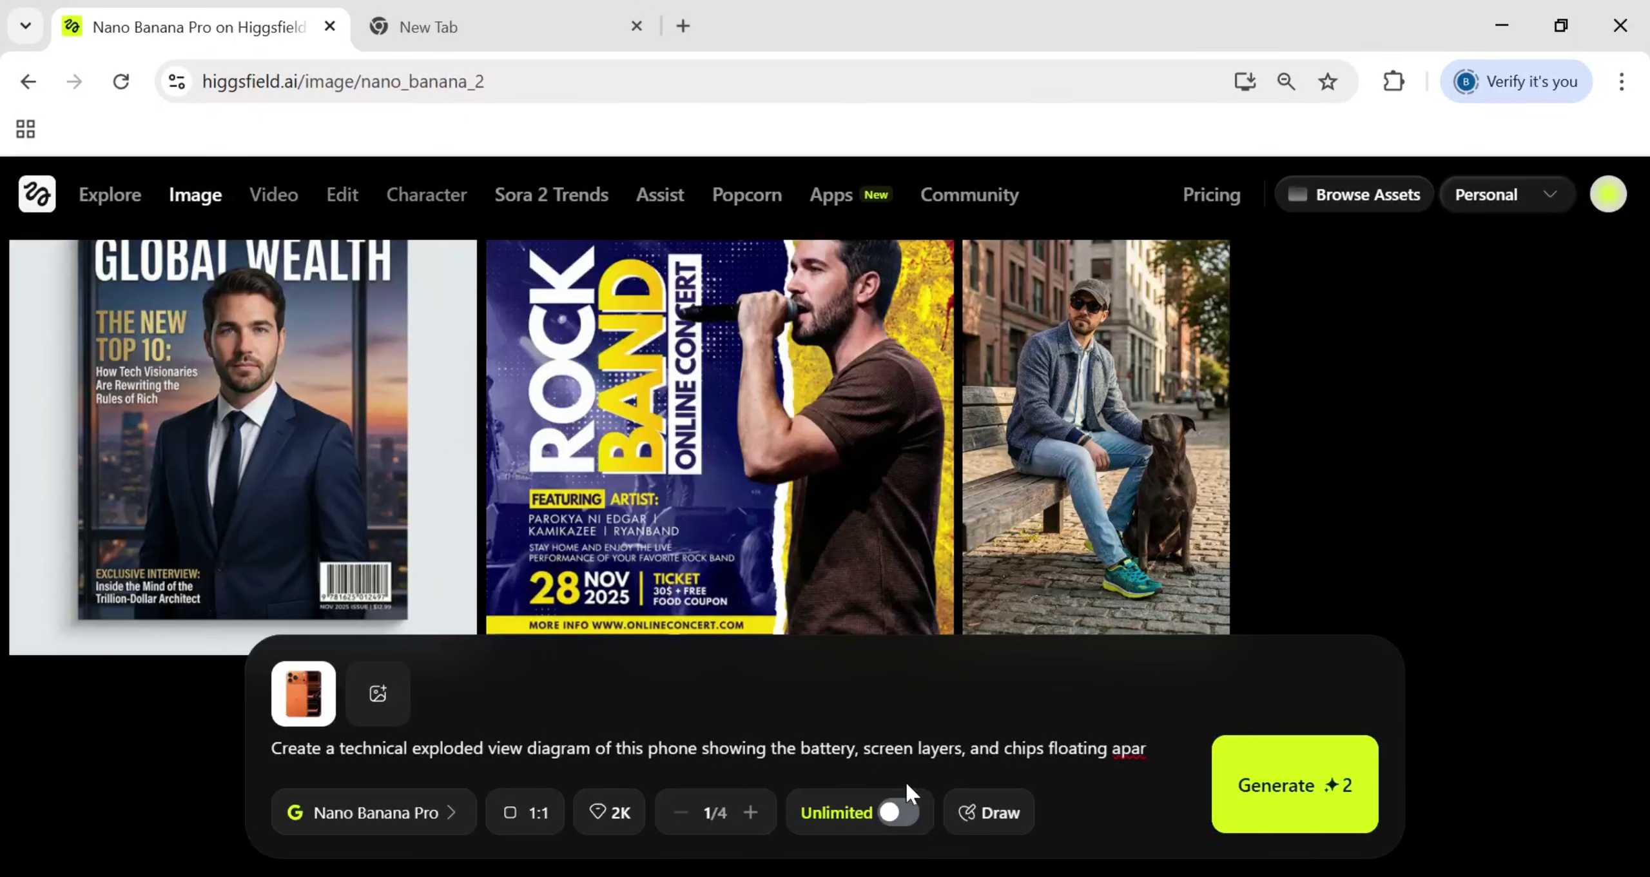
left_click(538, 813)
left_click(554, 402)
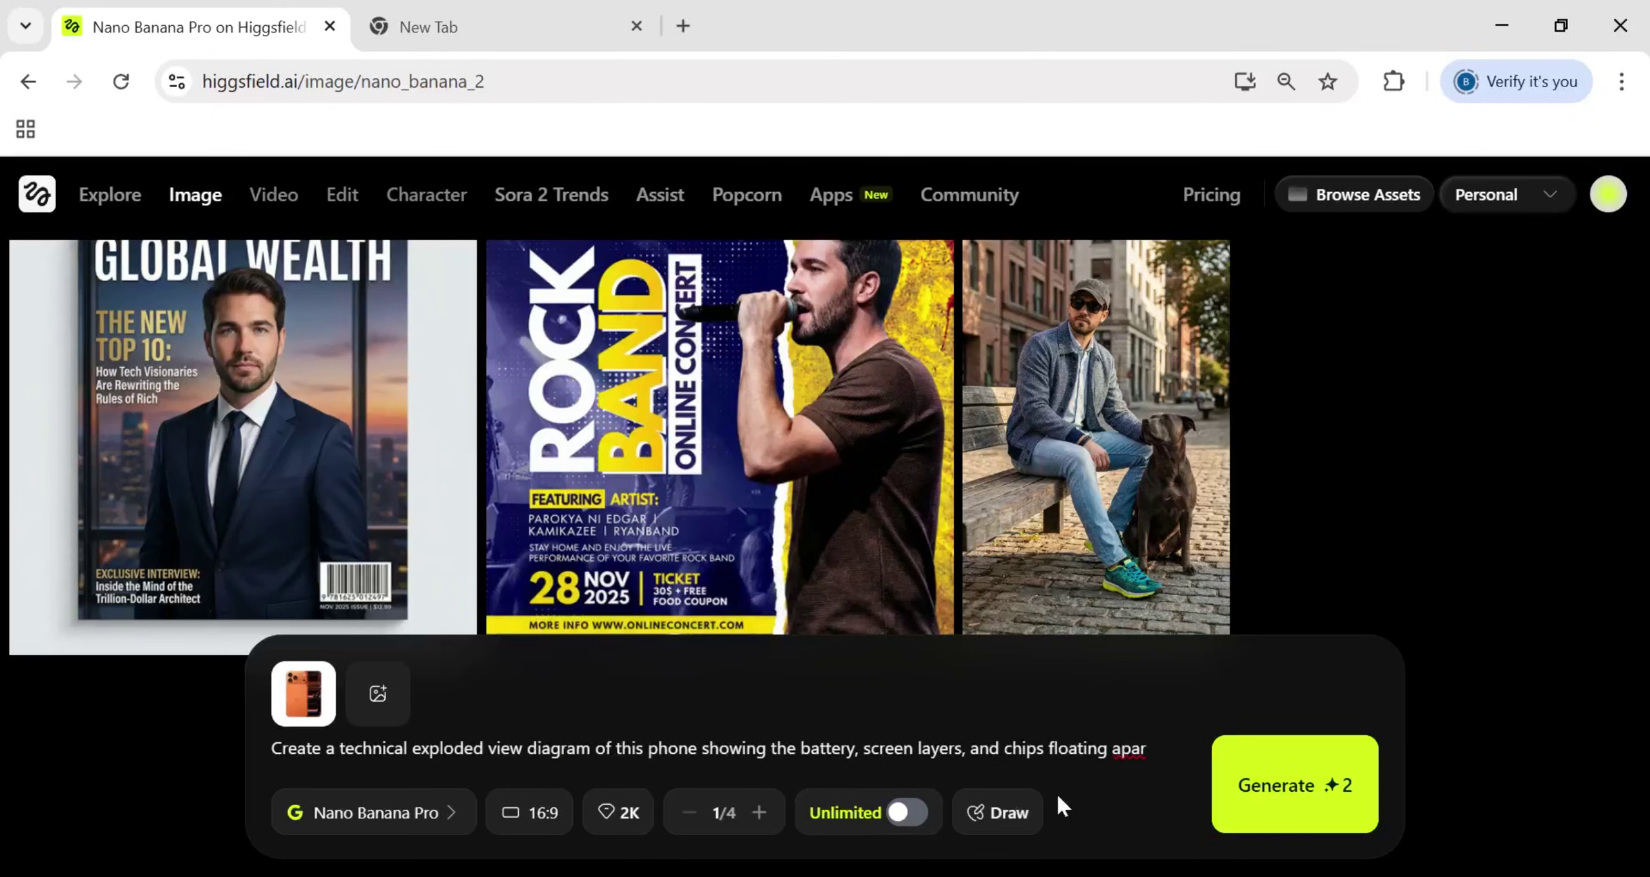
left_click(1254, 786)
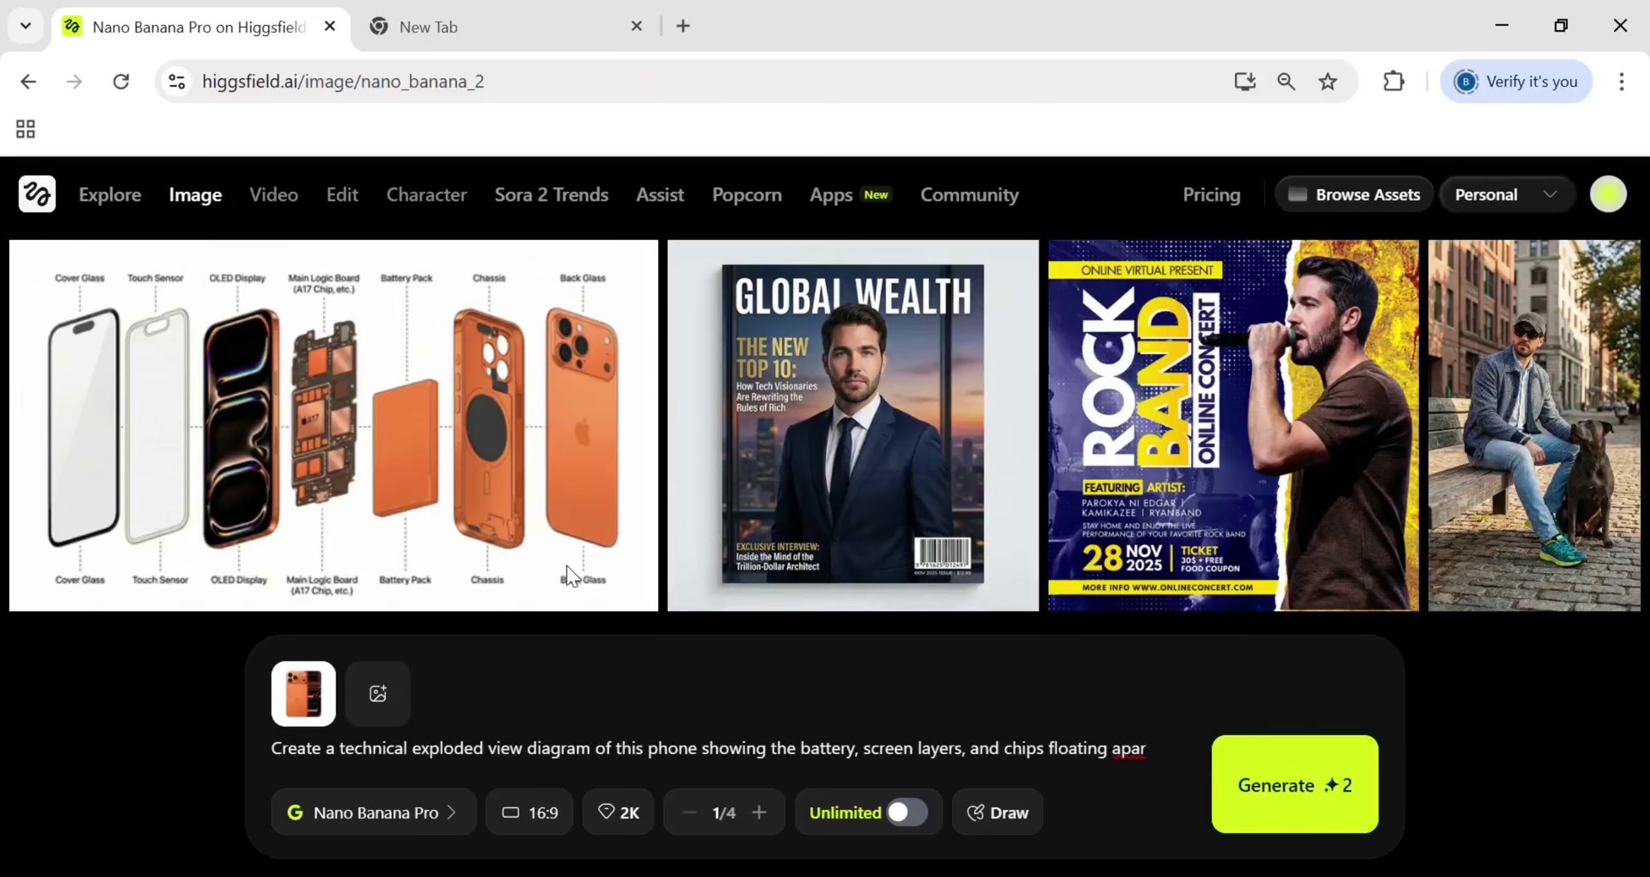
left_click(365, 443)
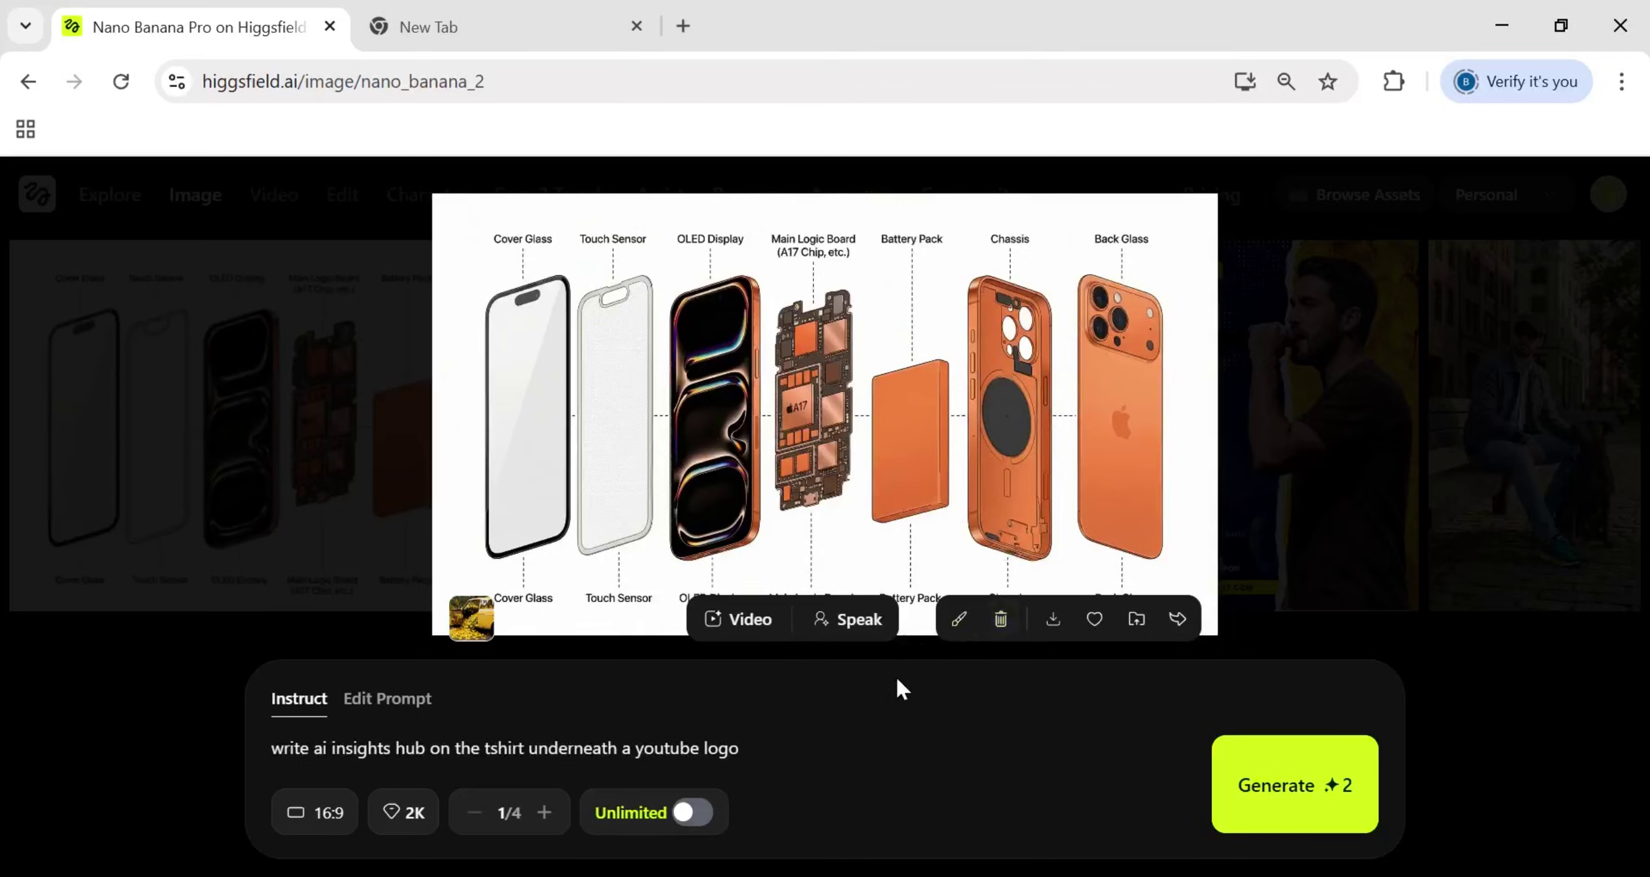
left_click(645, 473)
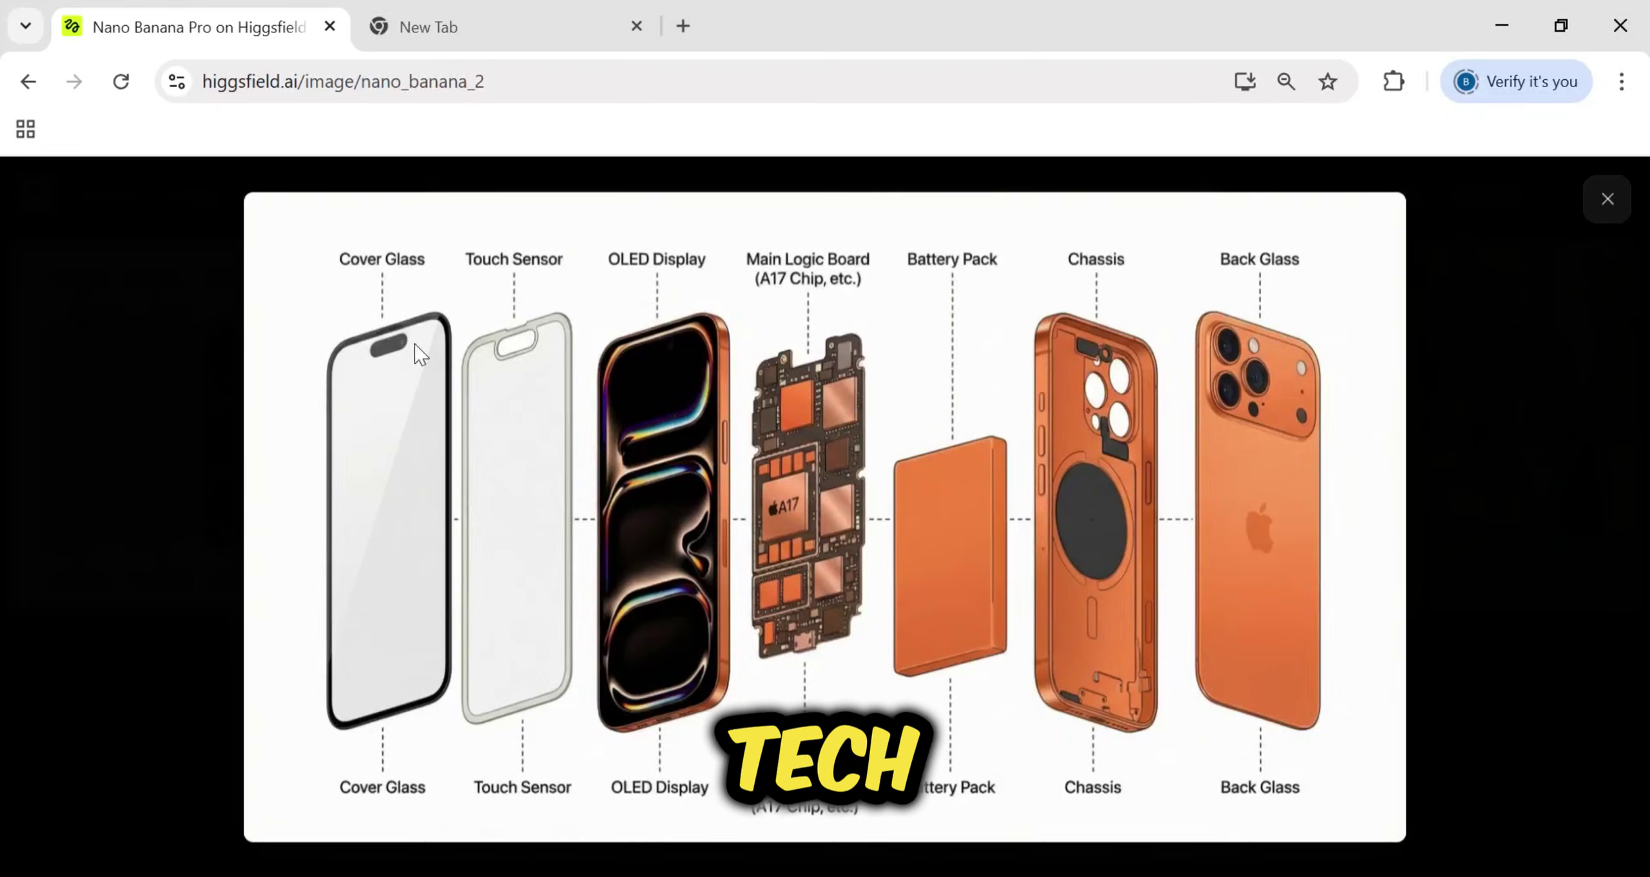
Write the new prompt 'Turn this into a travel infographics'.
key("Escape")
left_click(441, 726)
type("Turn this into a travel infographics")
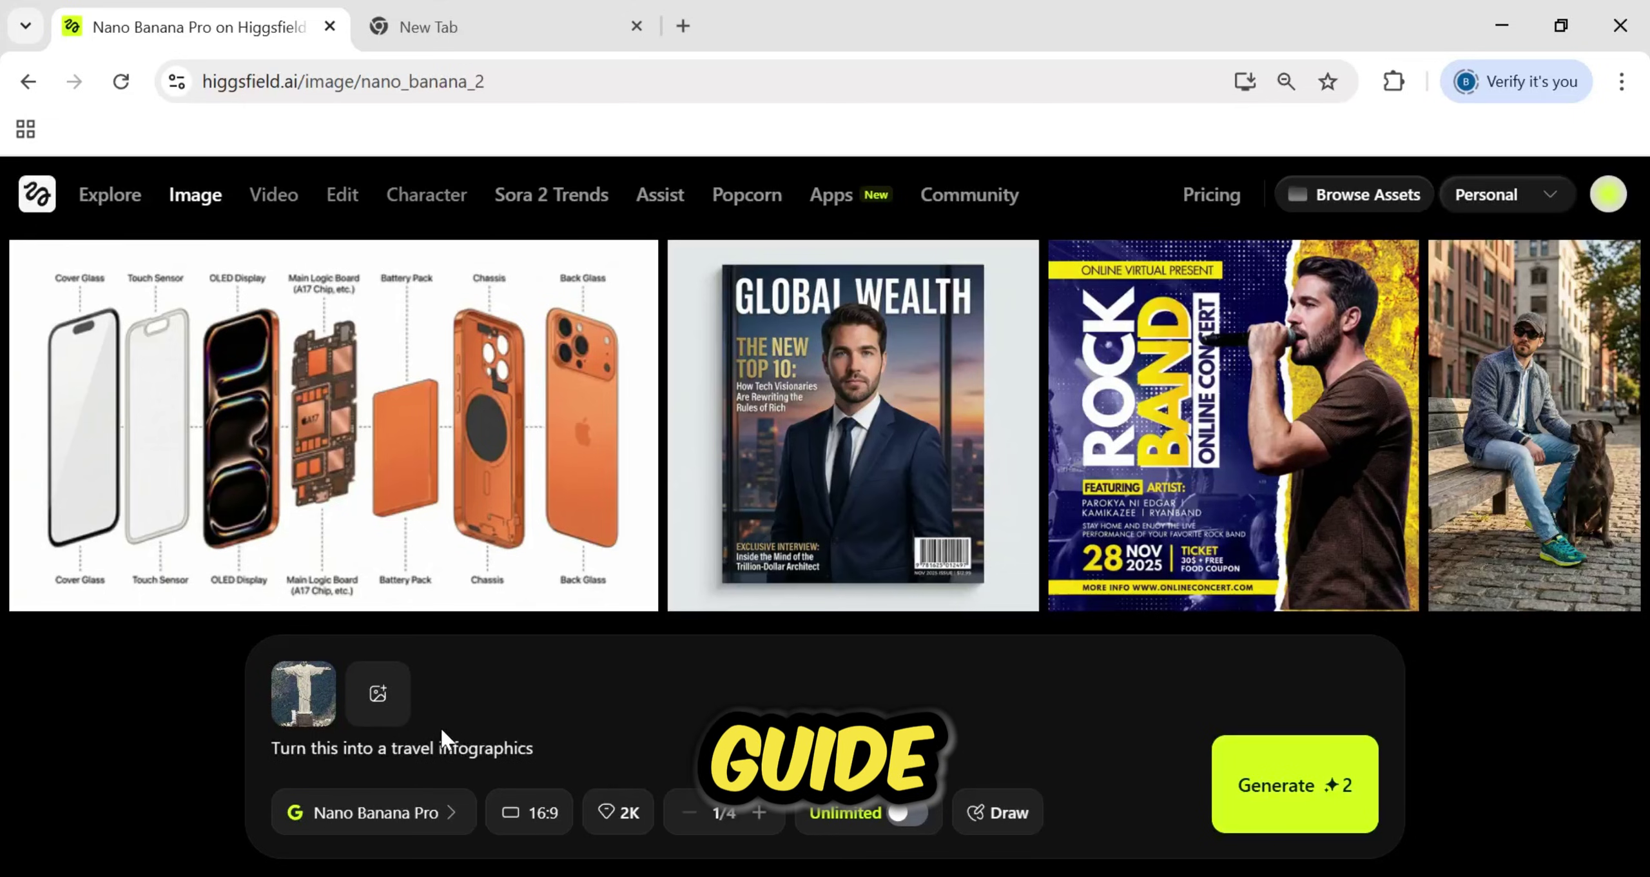
Generate the Rio de Janeiro travel-guide infographic and inspect it full screen.
left_click(1248, 793)
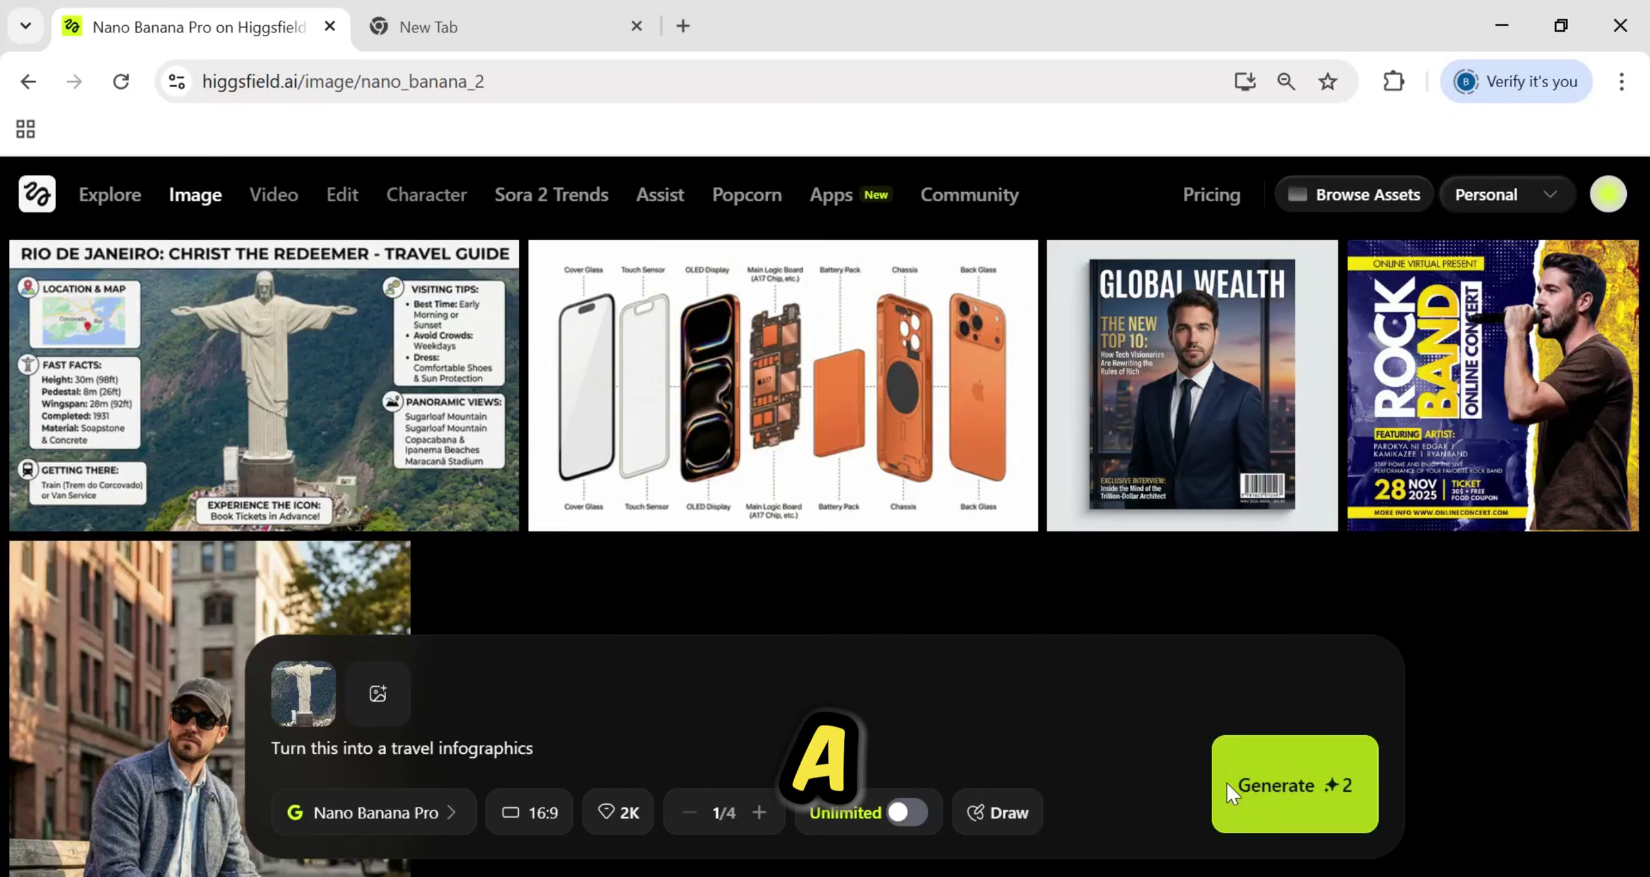
left_click(294, 375)
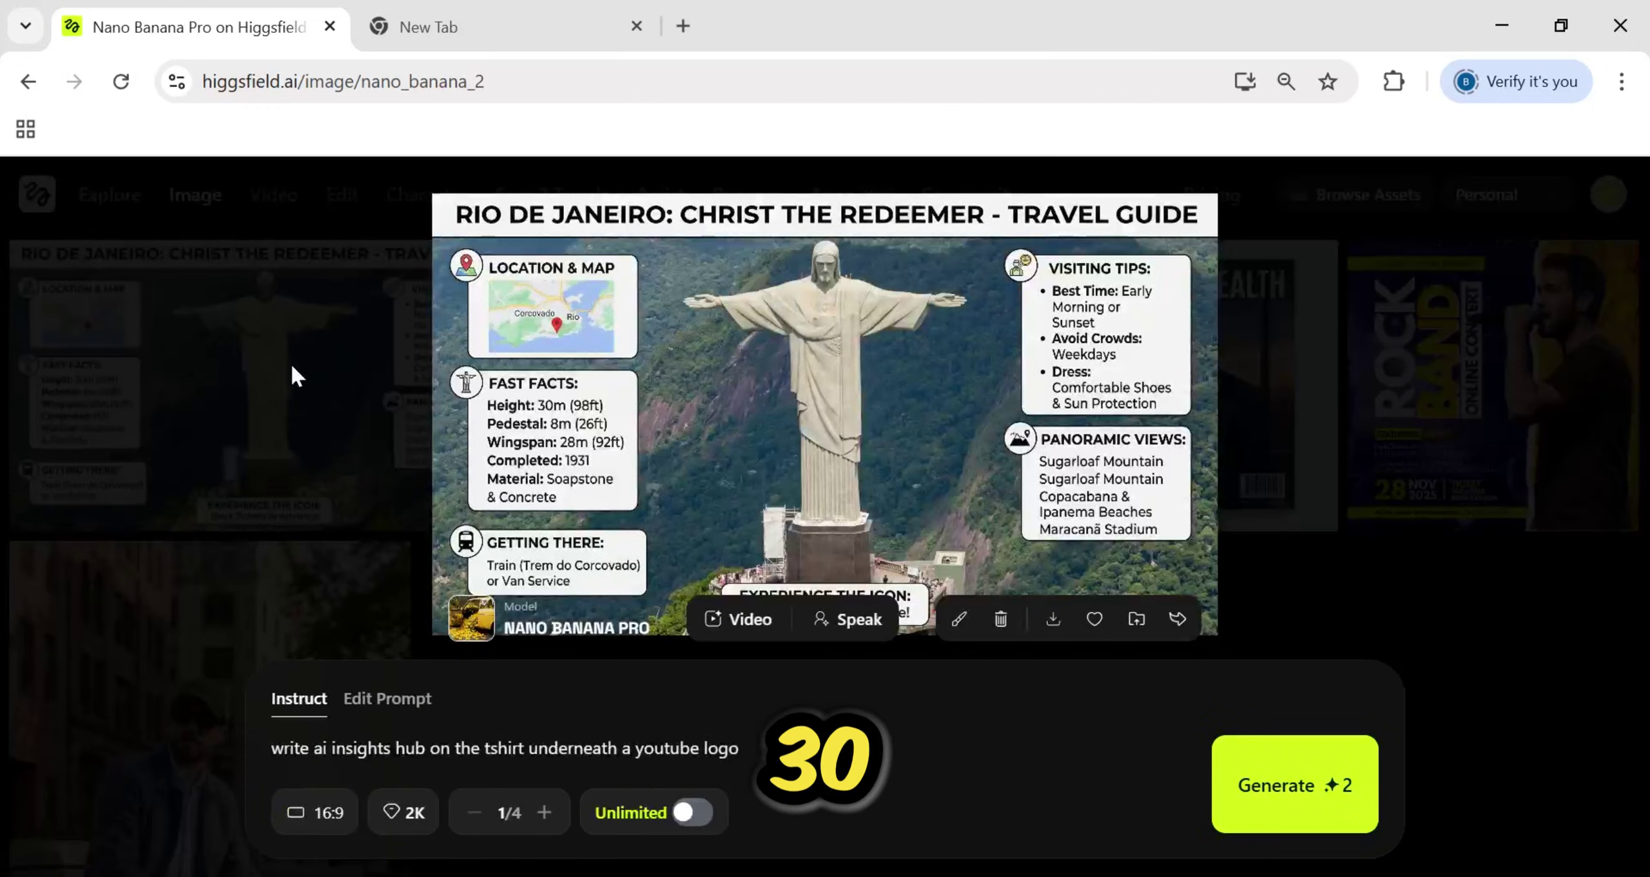
left_click(1080, 505)
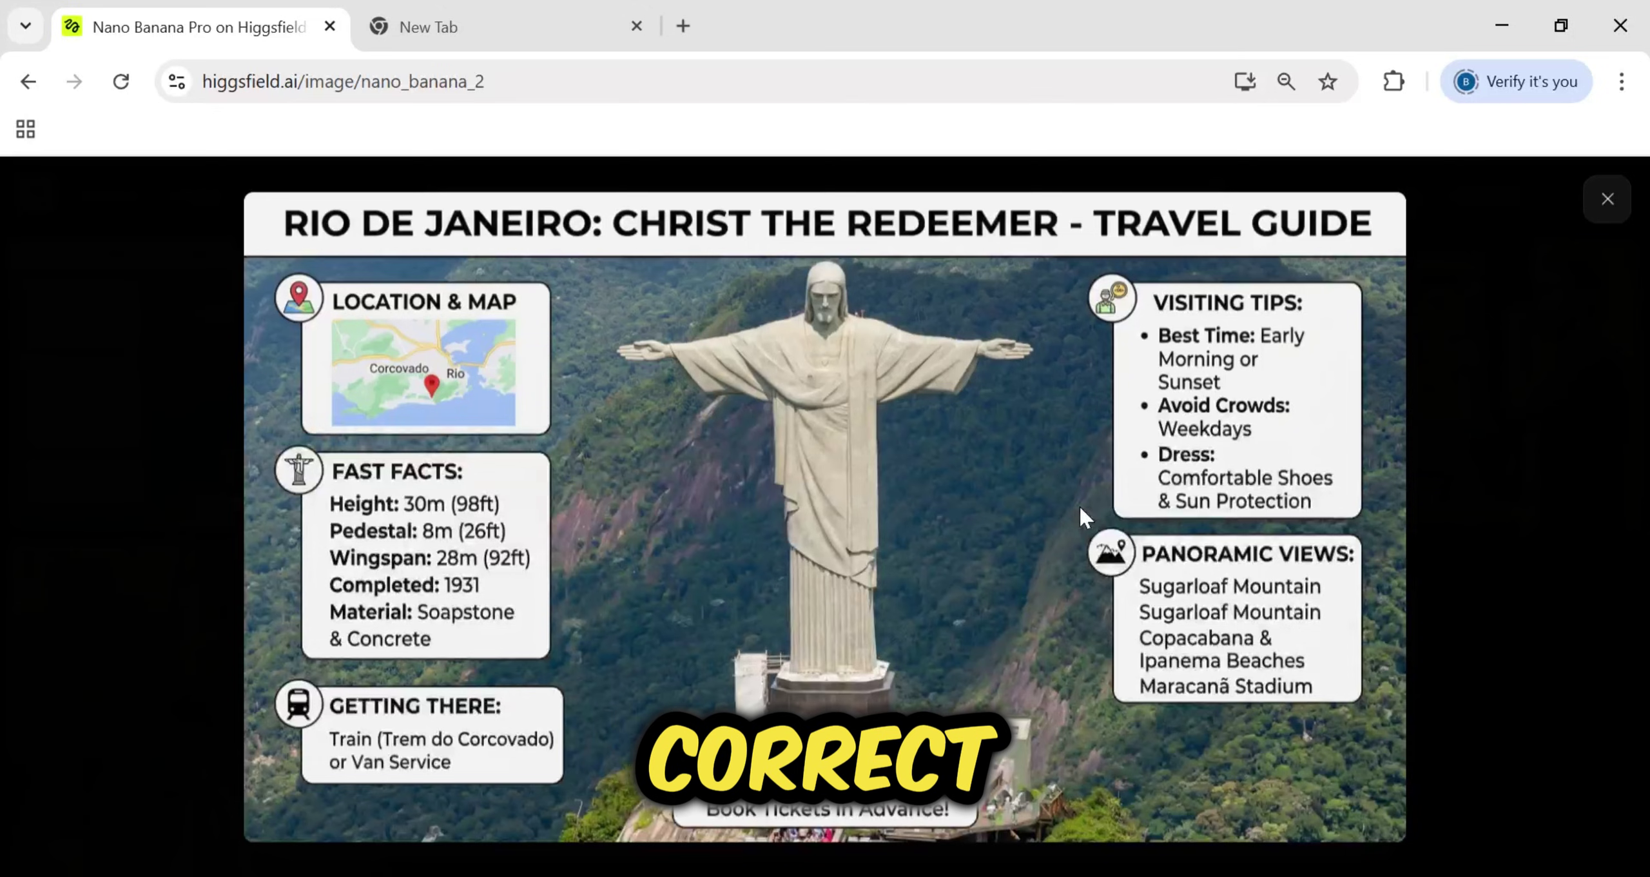
left_click(1608, 199)
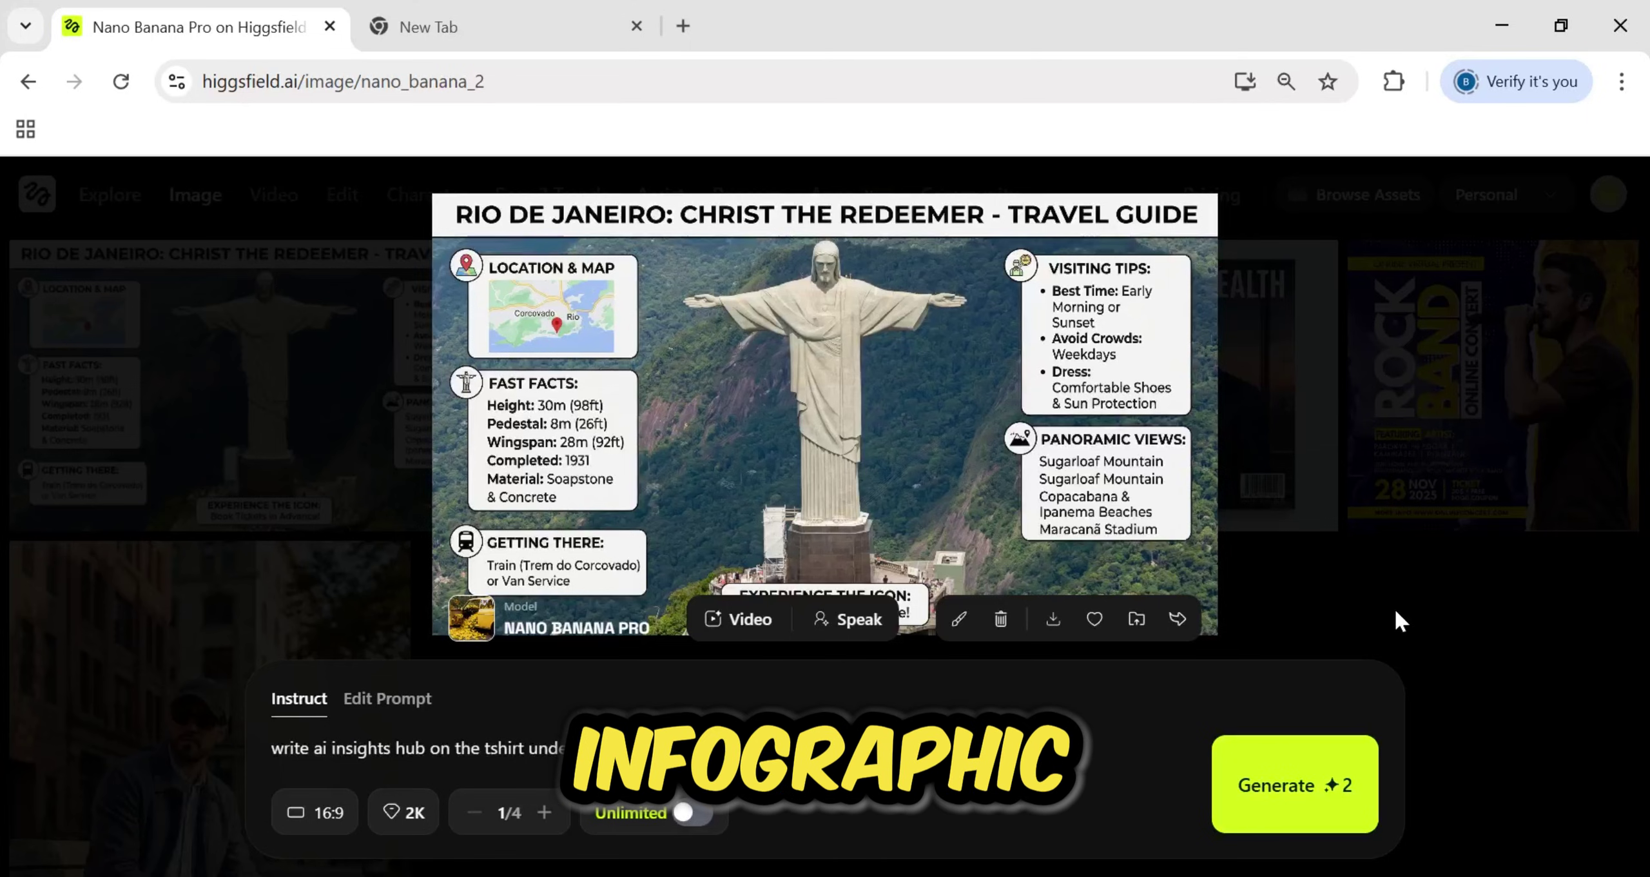
left_click(1427, 748)
Replace the reference with the elephant photo and generate from the pasted X-ray elephant prompt.
mouse_move(334, 683)
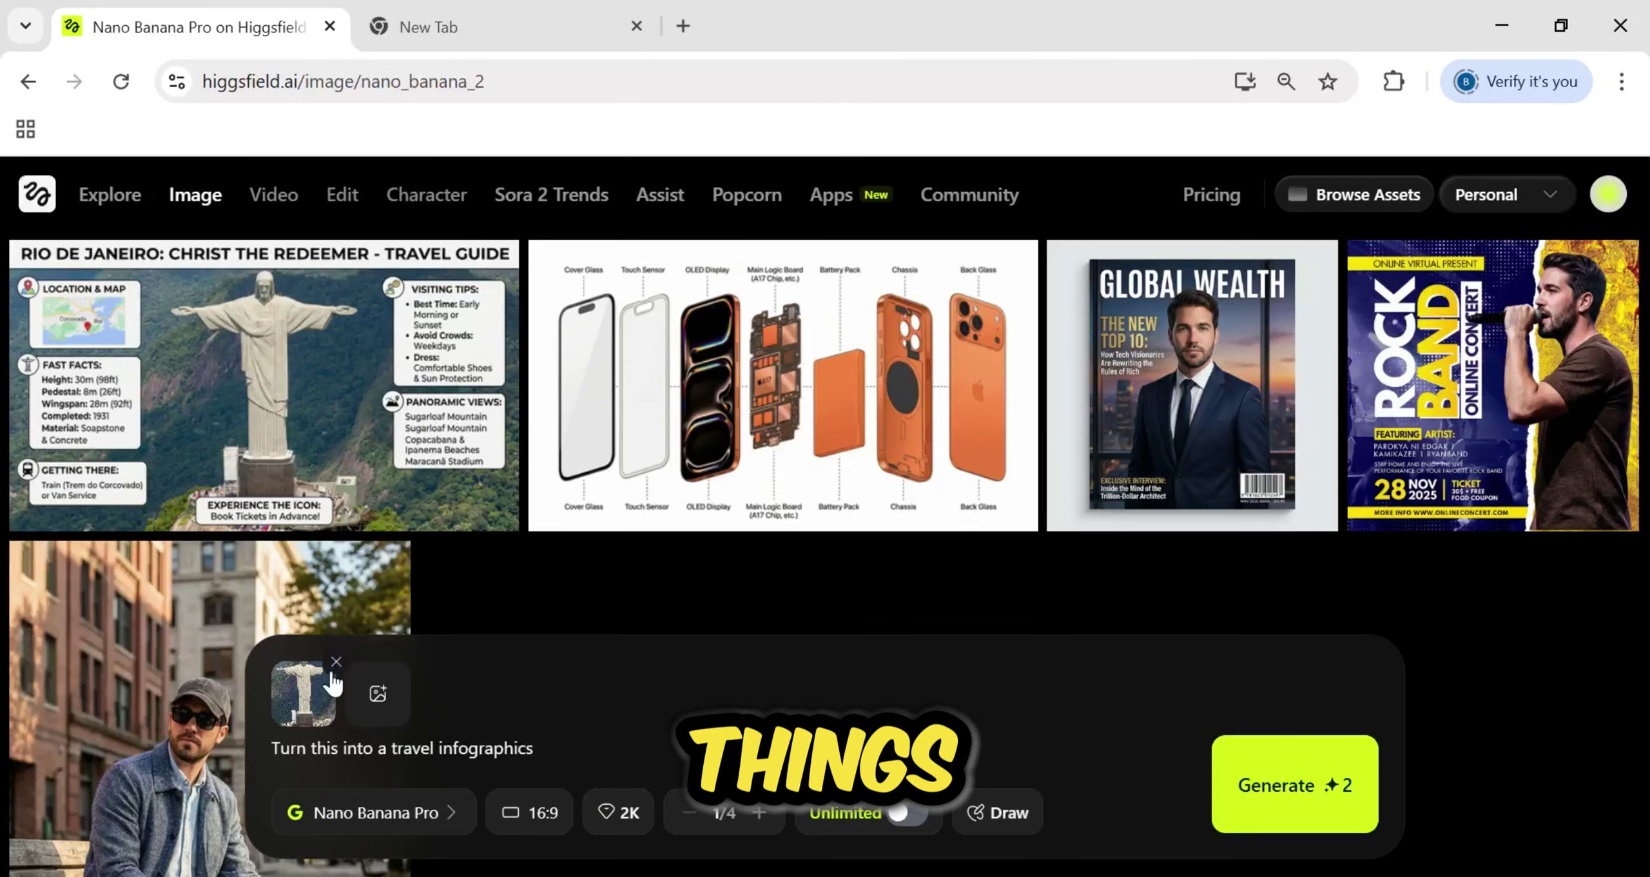
left_click(336, 662)
left_click_drag(213, 580, 513, 737)
type("A translucent X-Ray view of a mechanical elephant. Bones are made of titanium, organs are glowing neon blue energy cores. Dark background, scientific diagram style.")
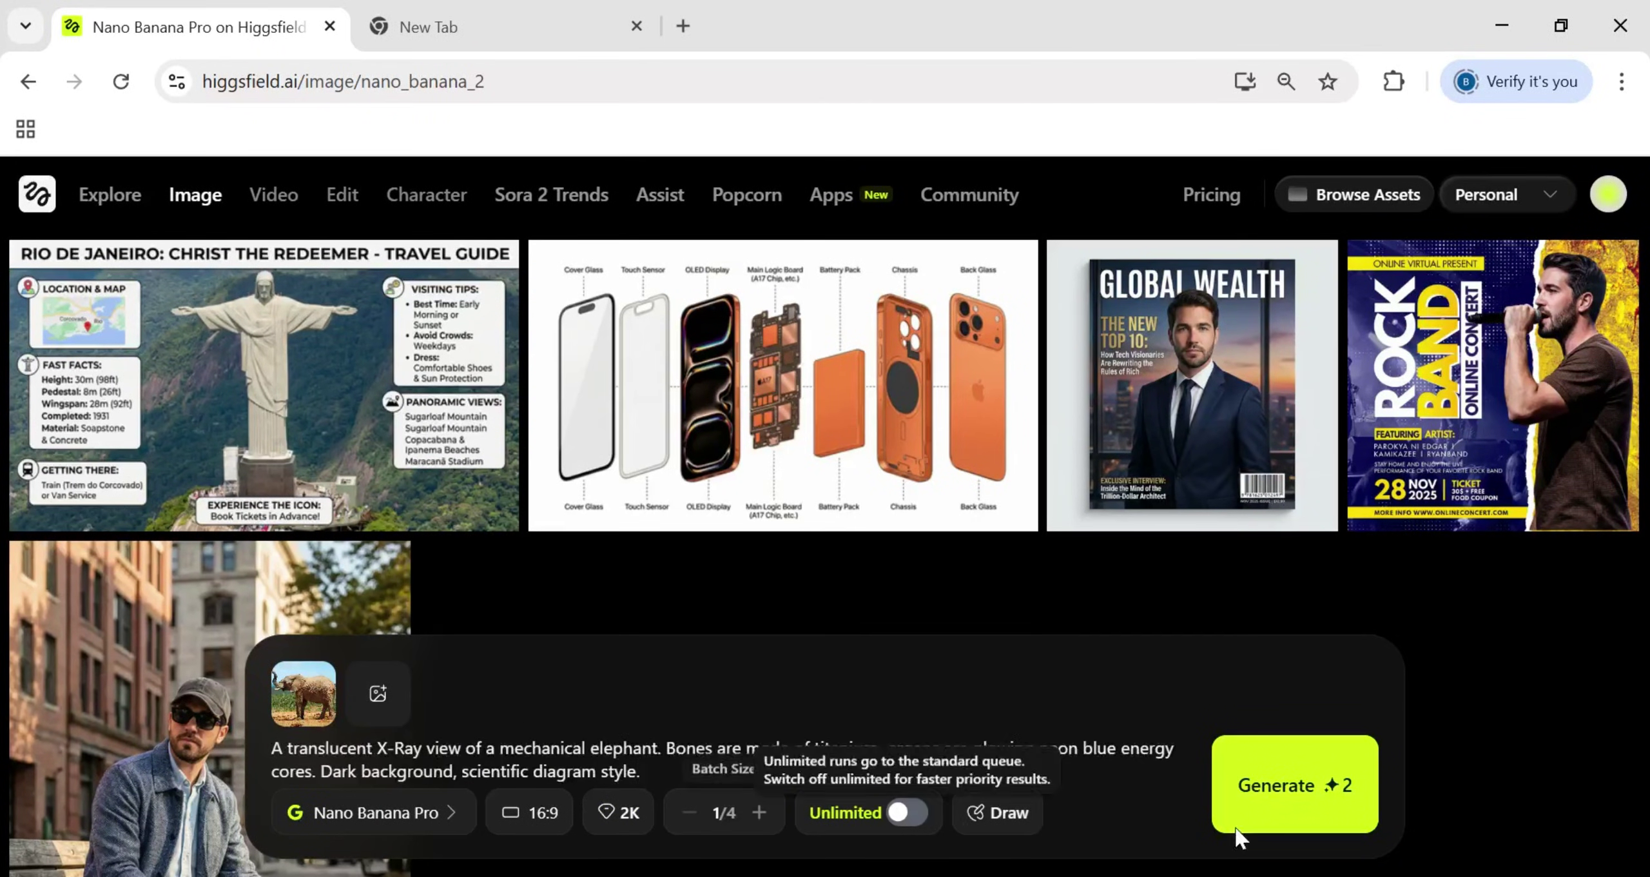
left_click(1266, 791)
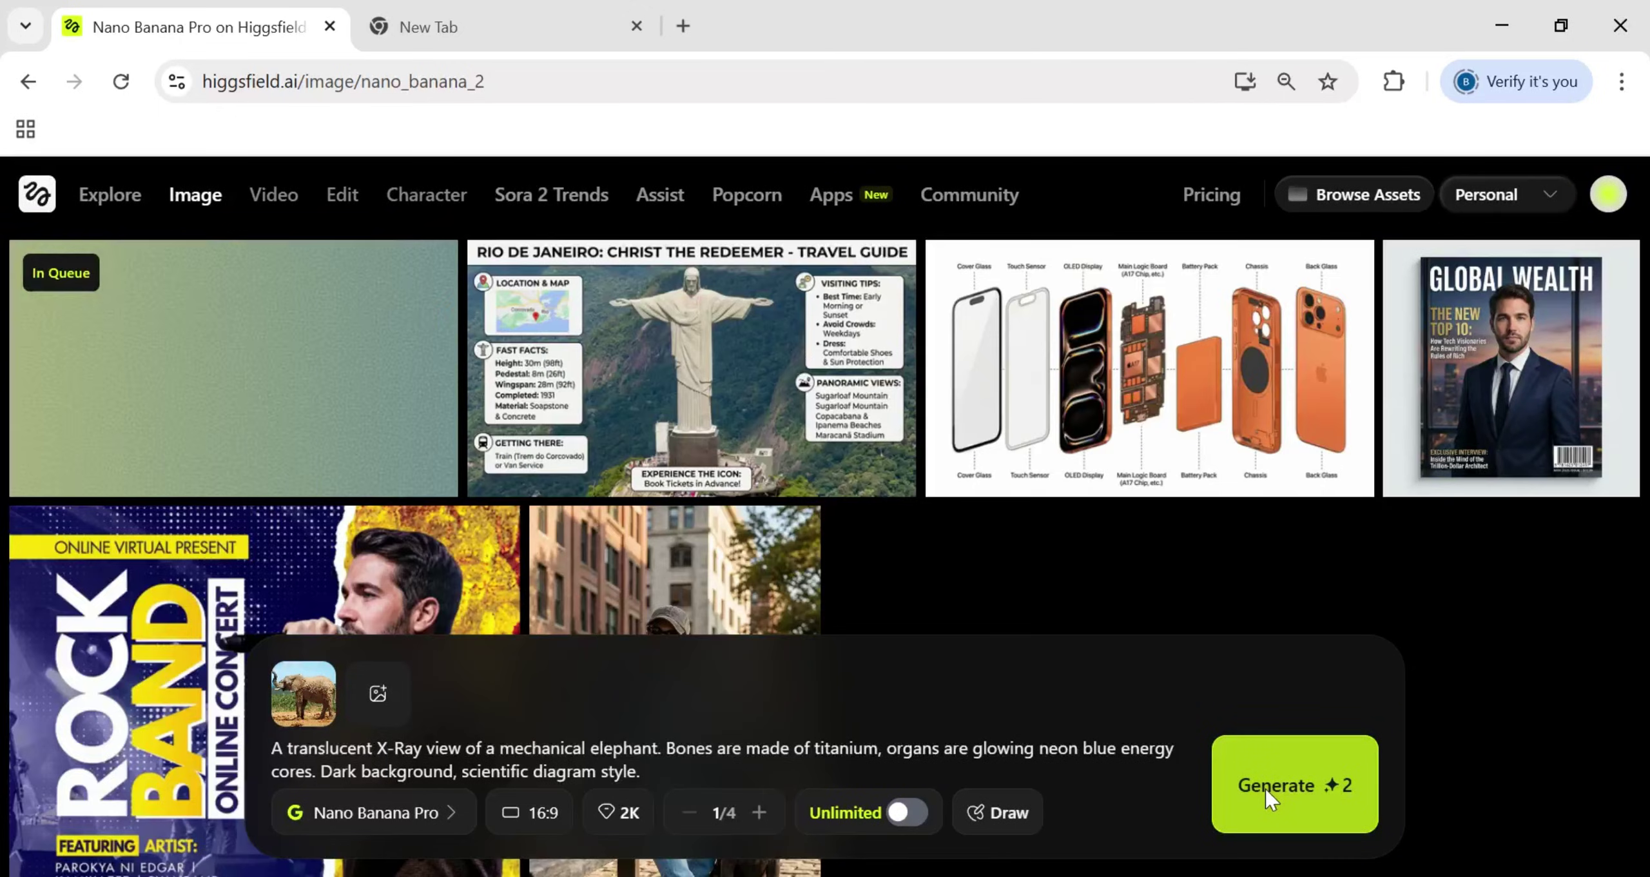
Inspect the X-ray elephant diagram and attach the villa sketch as the next reference.
key("ctrl+minus")
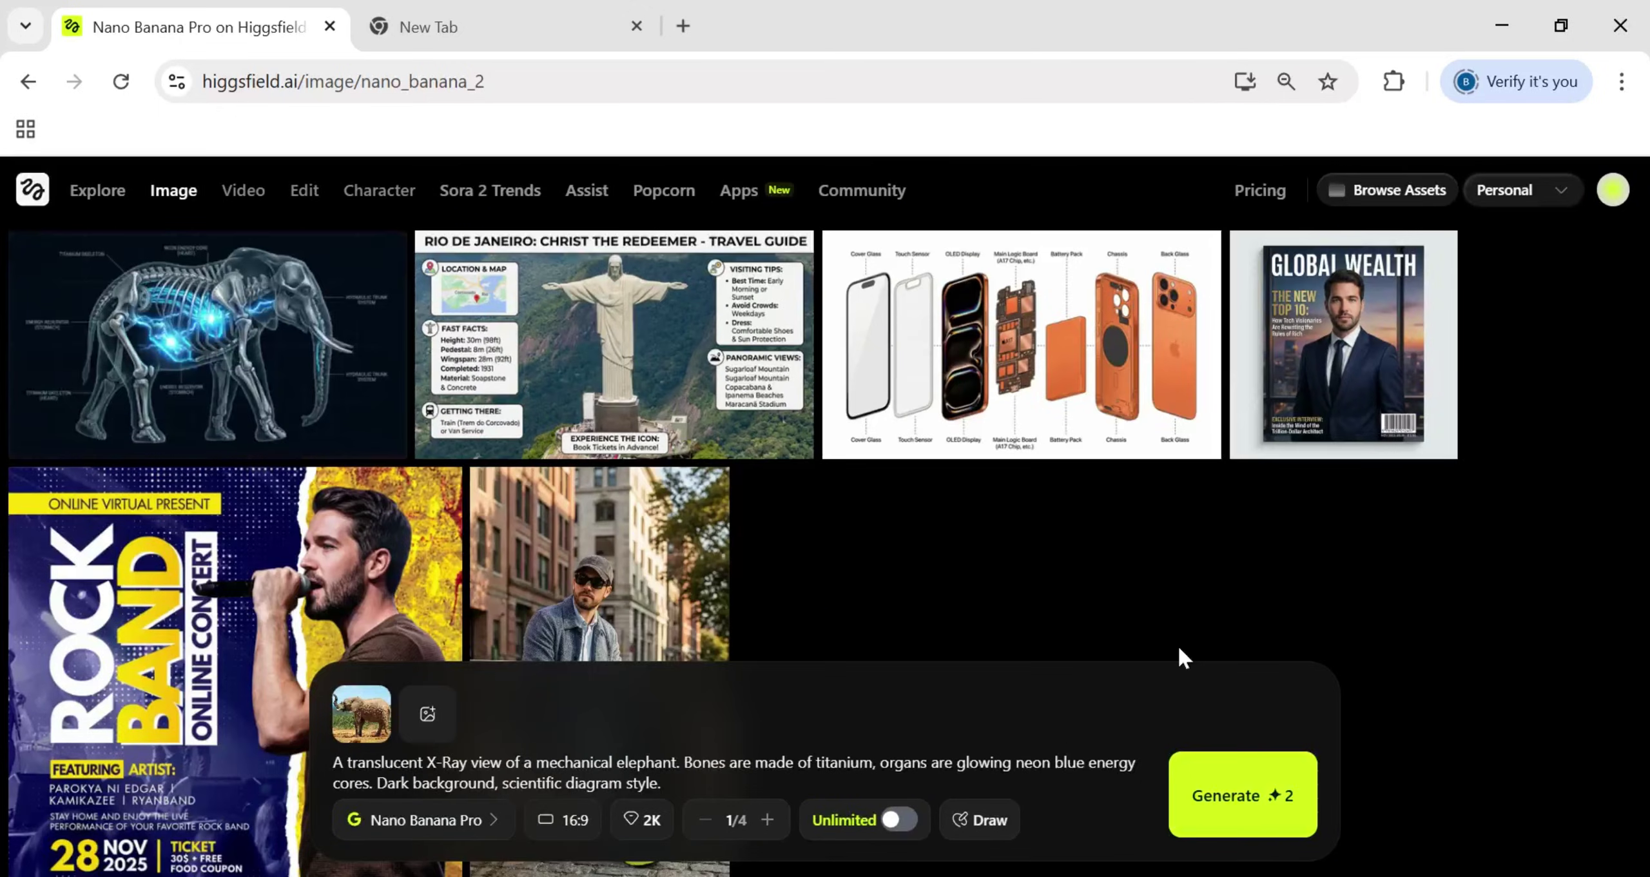
left_click(164, 346)
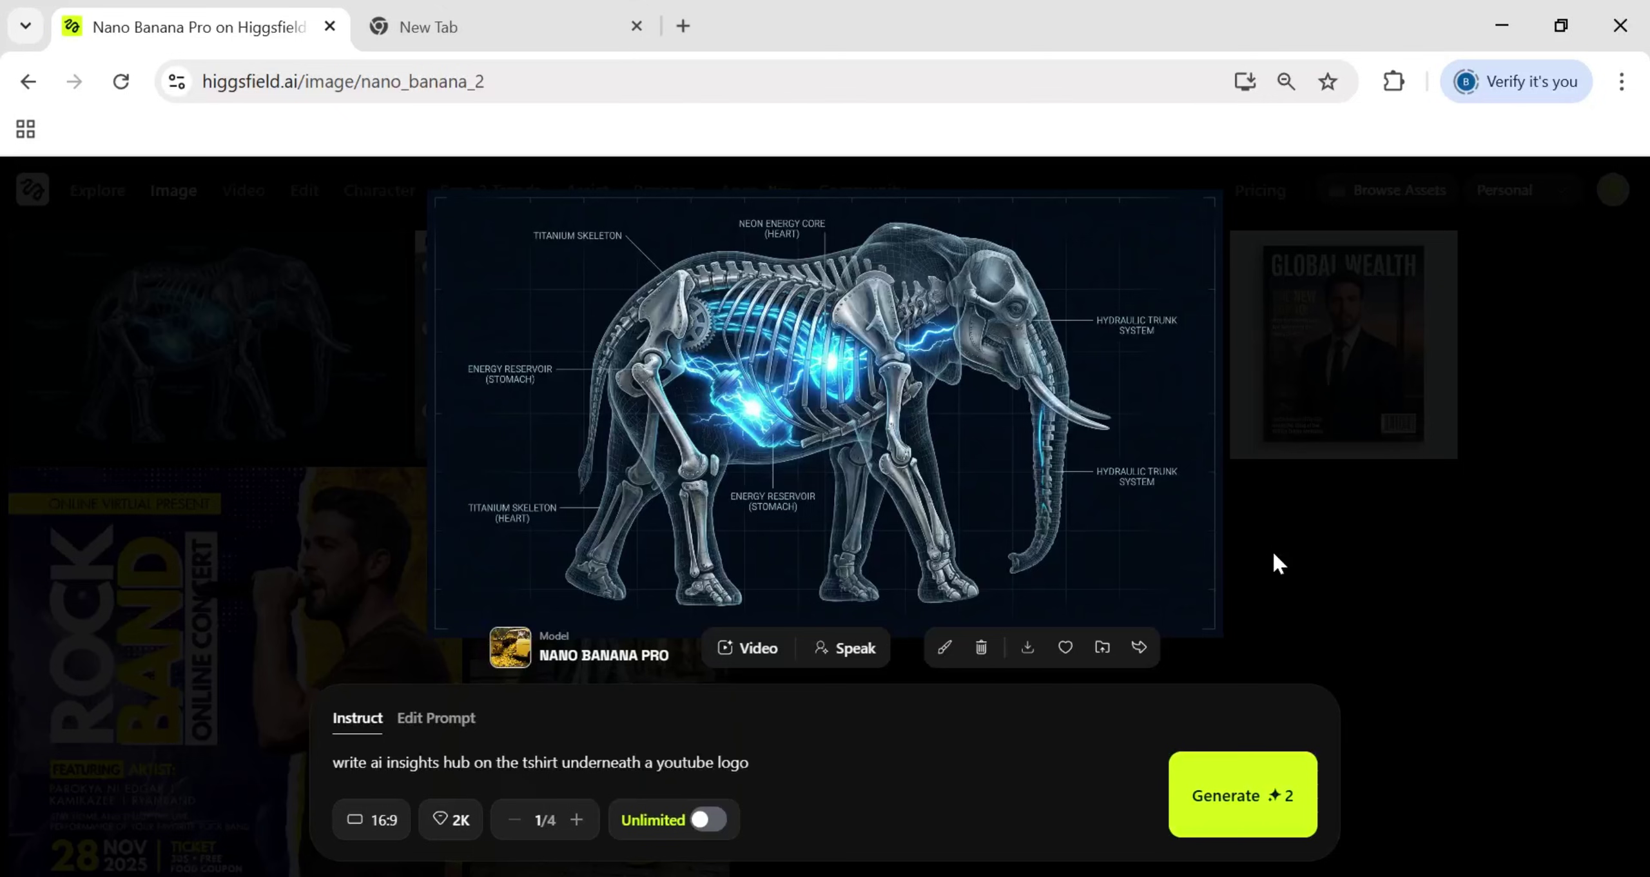
left_click_drag(1272, 549, 630, 757)
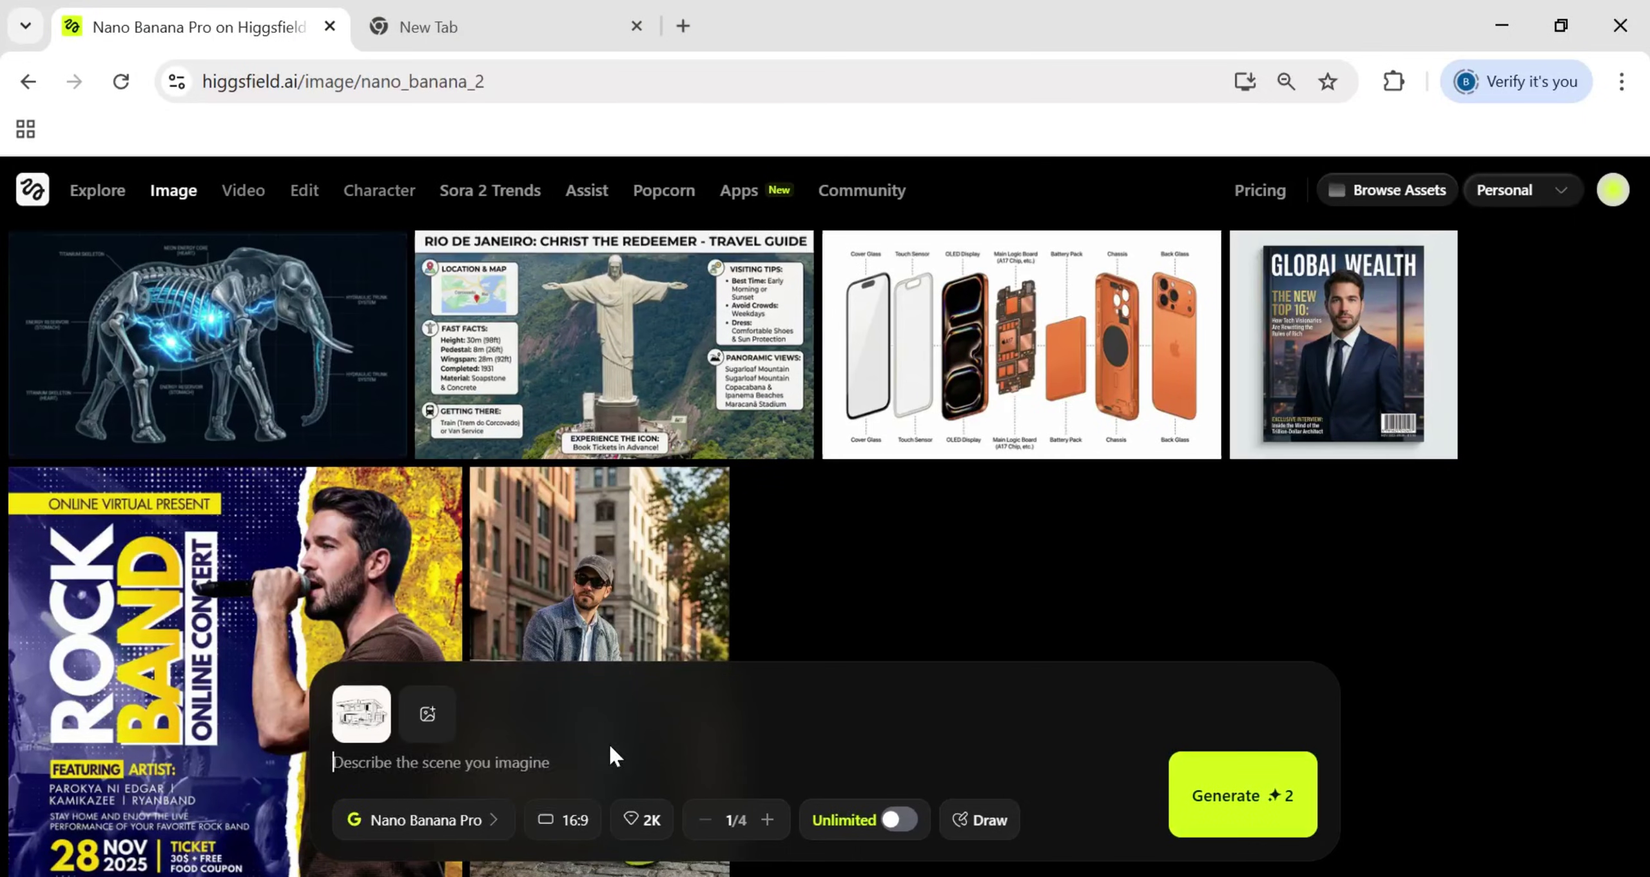
Generate the sunset villa render from the sketch, view it full screen, then attach the empty room photo.
type("Turn this sketch into a photorealistic 4K architectural render, modern villa, sunset lighting.")
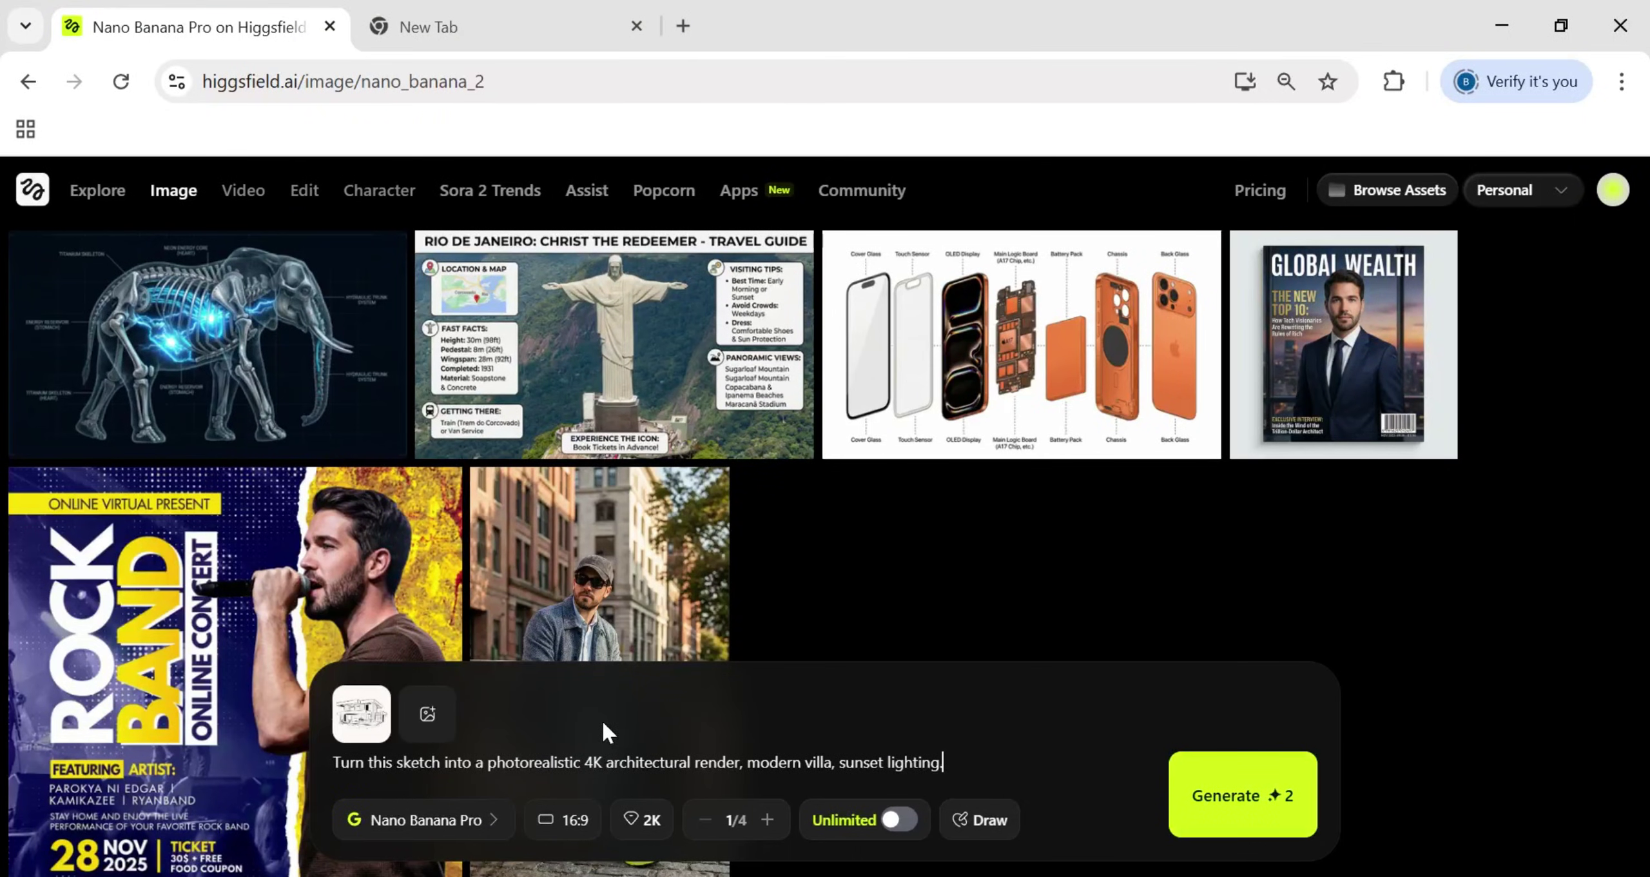
key("Return")
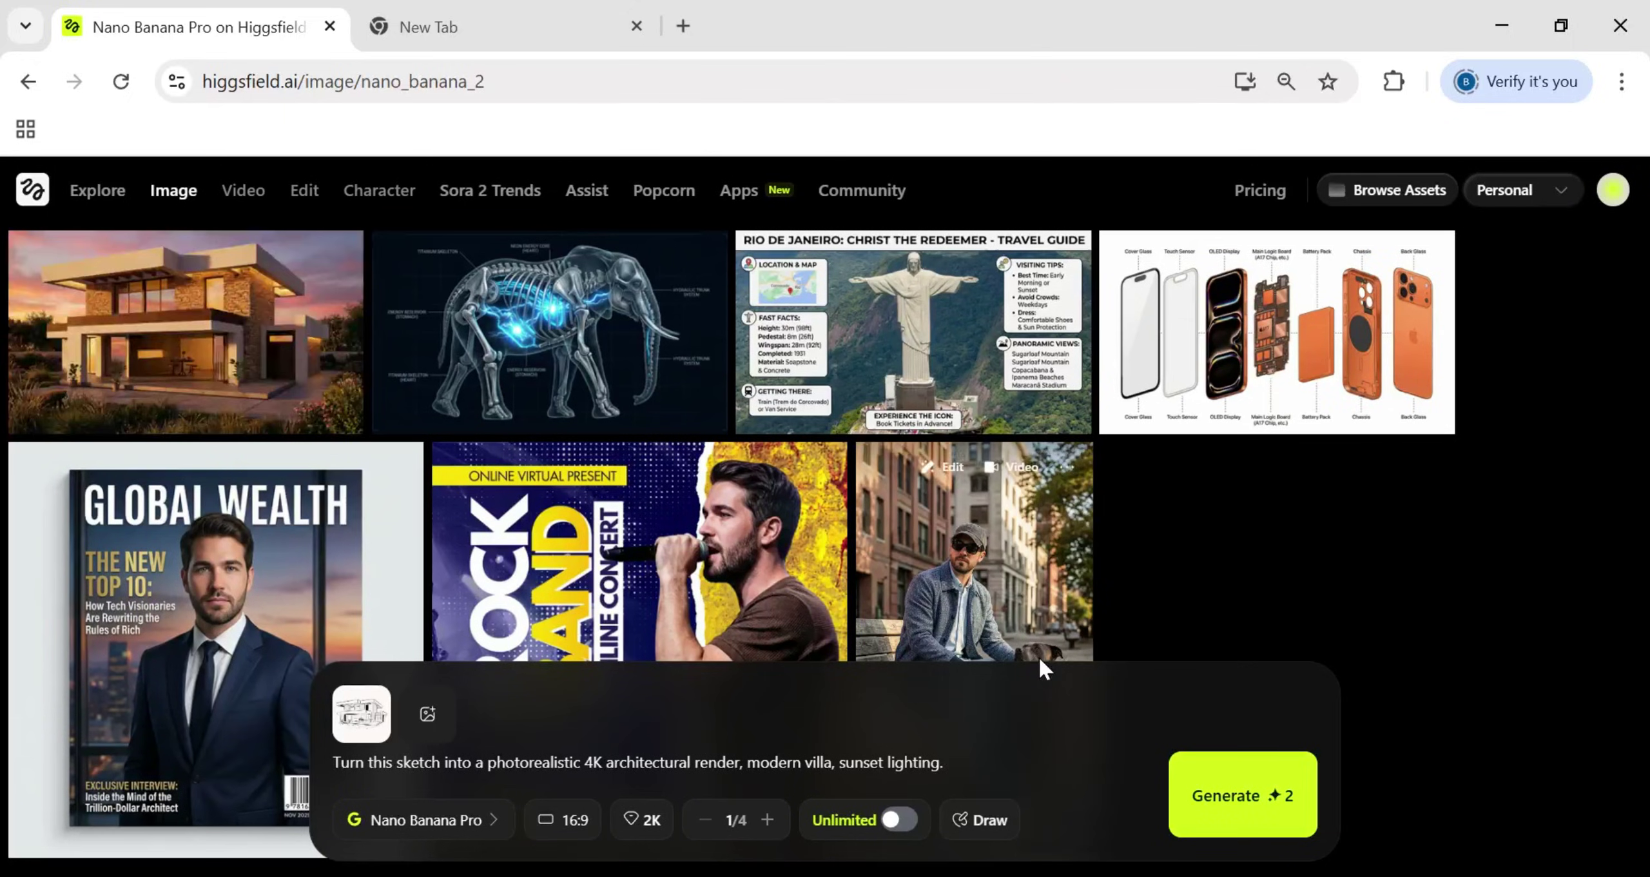
left_click(115, 327)
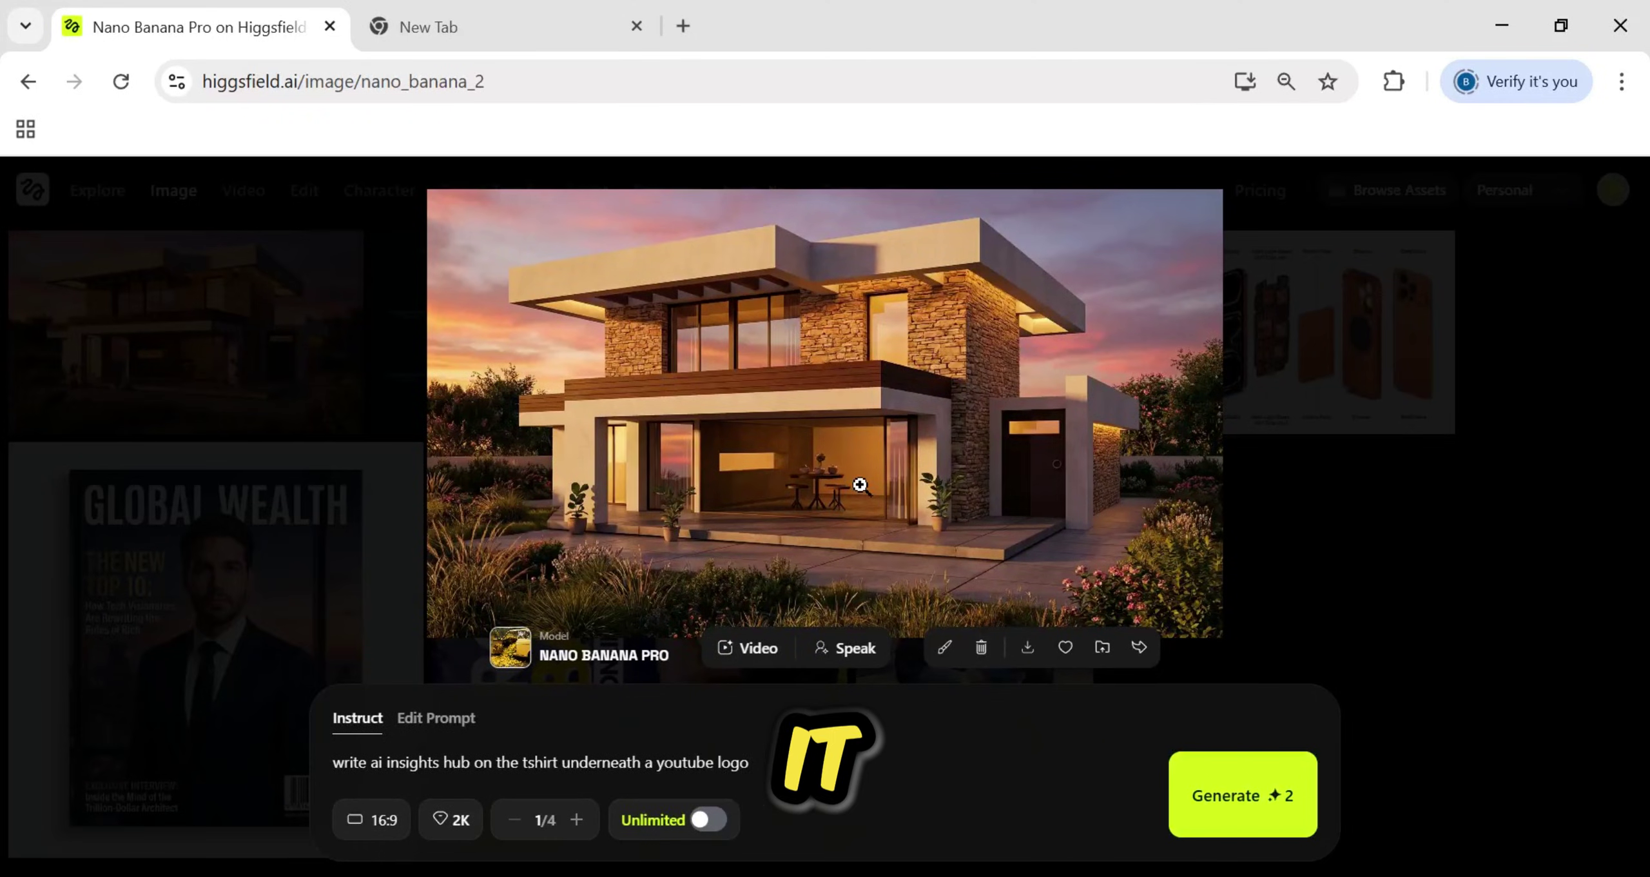
left_click(860, 483)
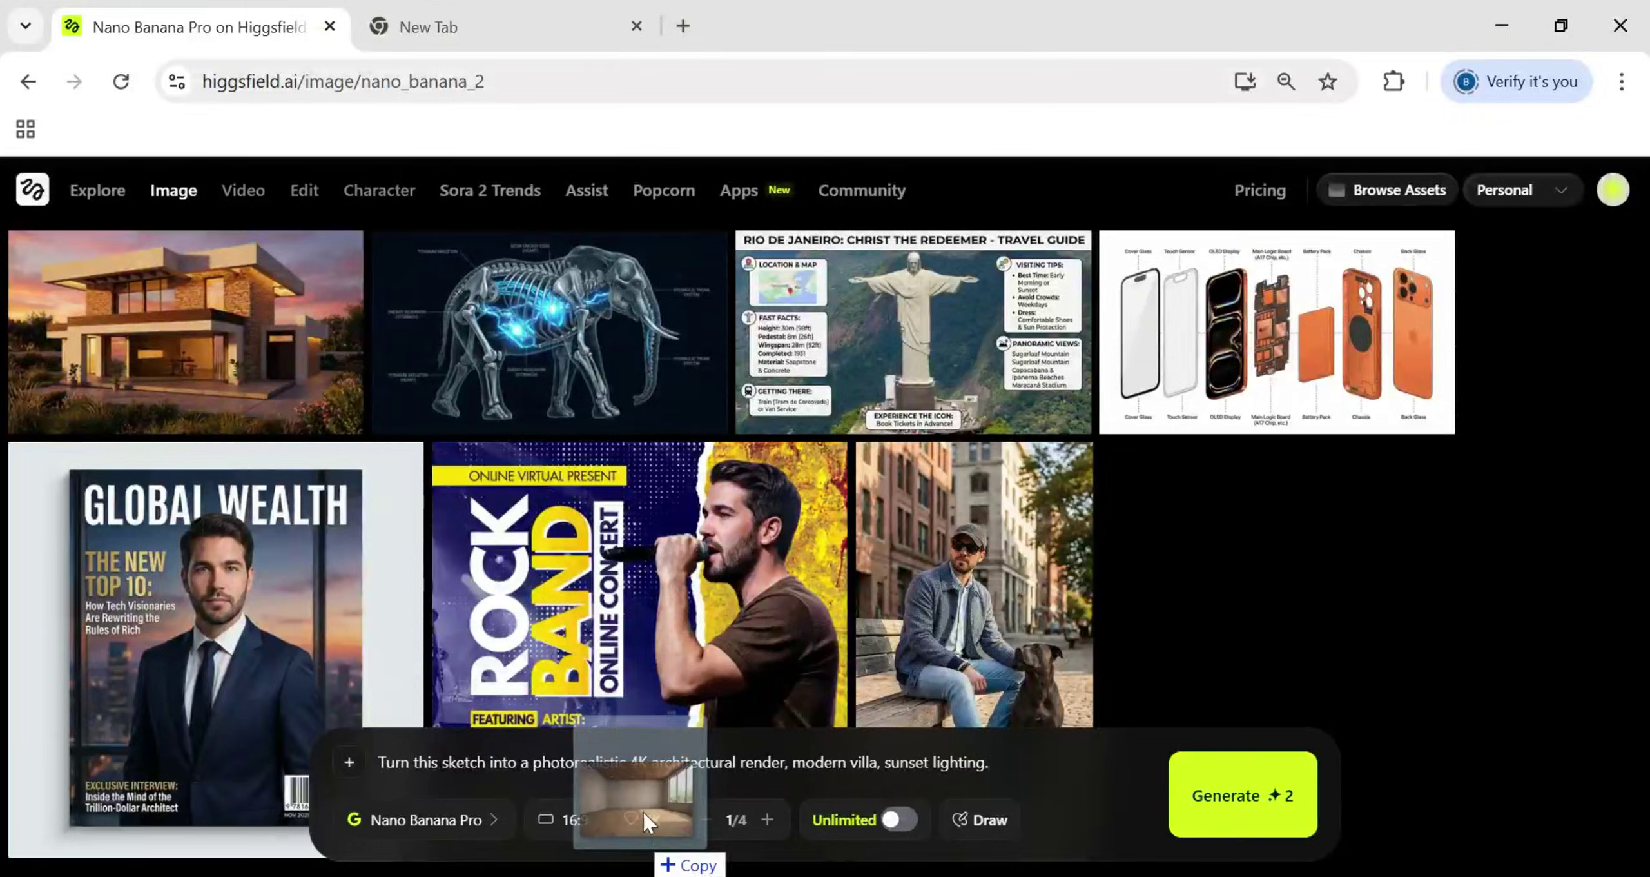
left_click_drag(647, 823, 652, 758)
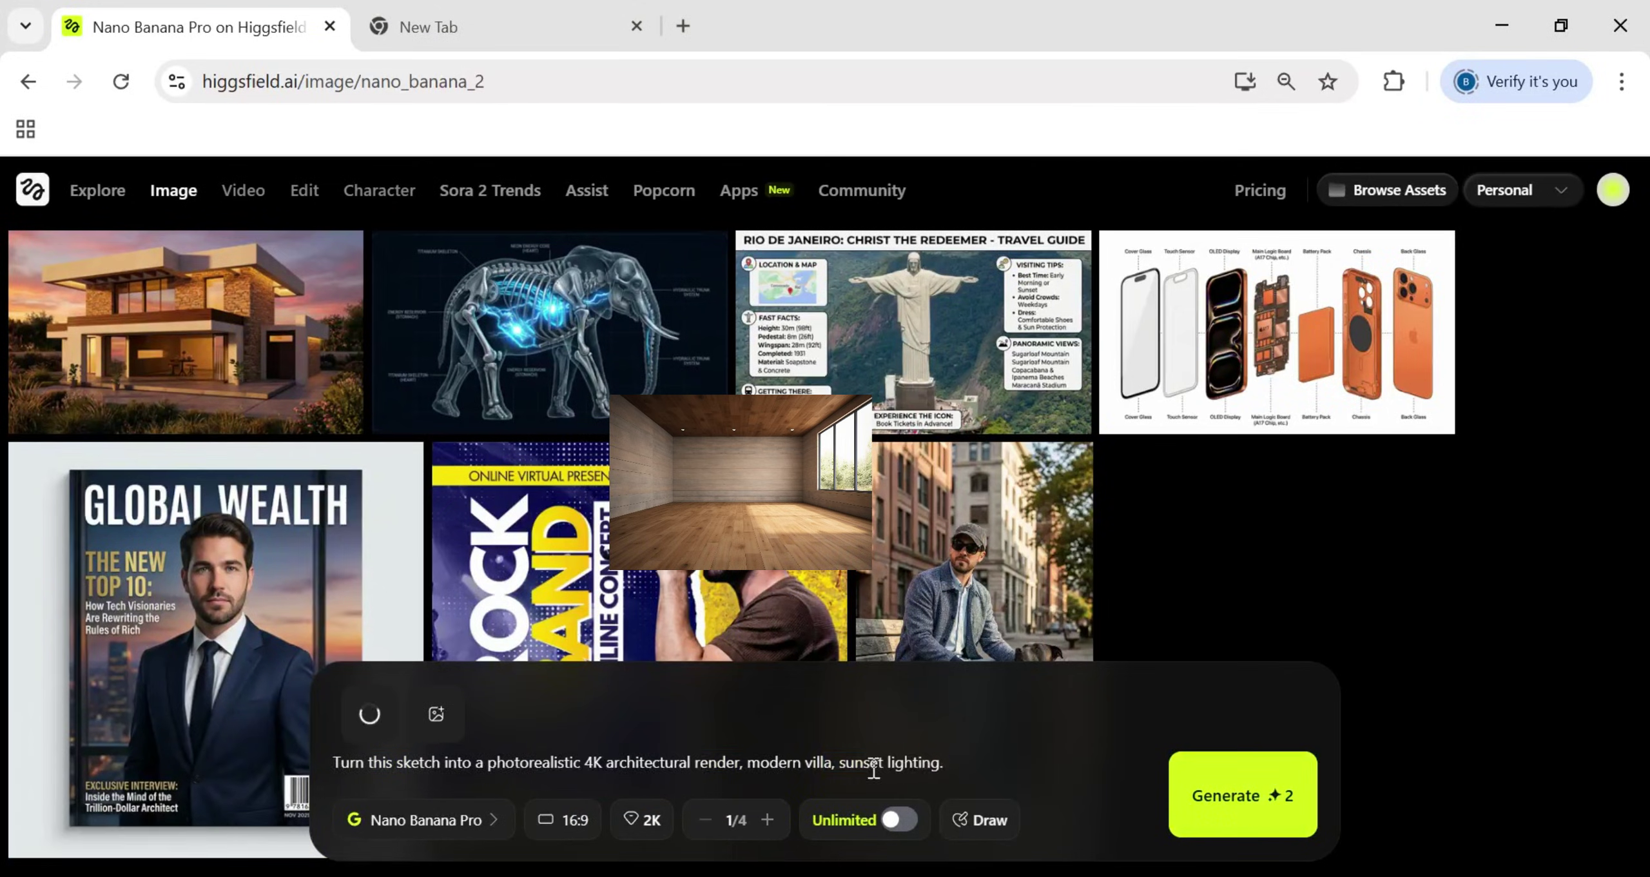
Replace the villa prompt with the furnishing prompt and generate the grey-sofa, rug and wall-TV living room.
key("ctrl+a")
key("BackSpace")
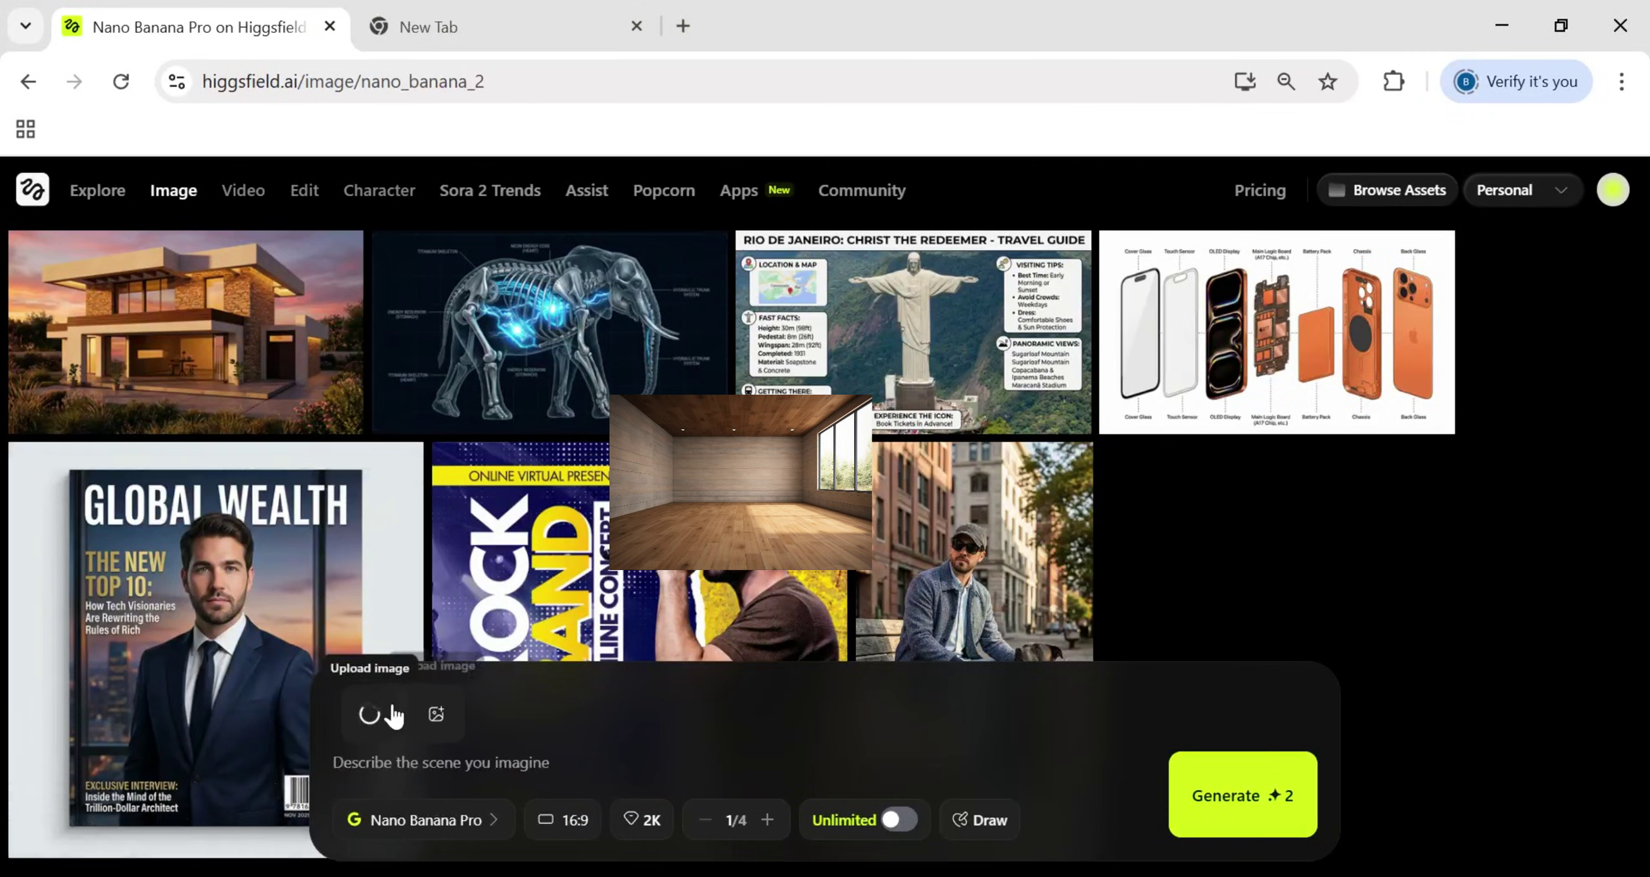
type("Furnish this room as a modern cozy living room with a grey sofa, a rug, and a TV on the wall.")
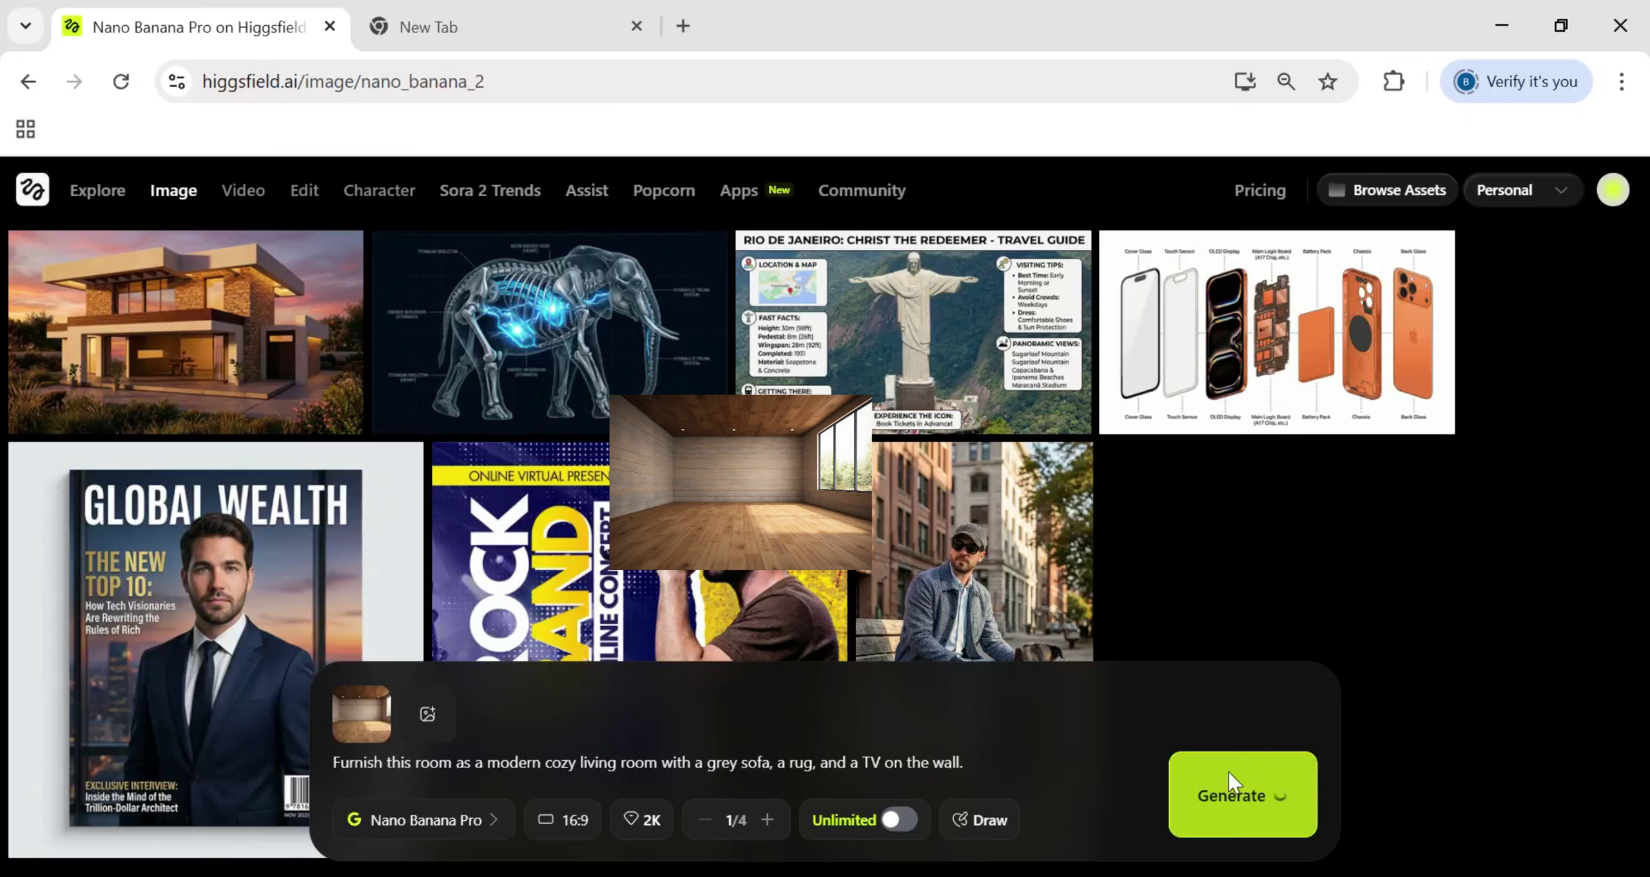
left_click(1218, 790)
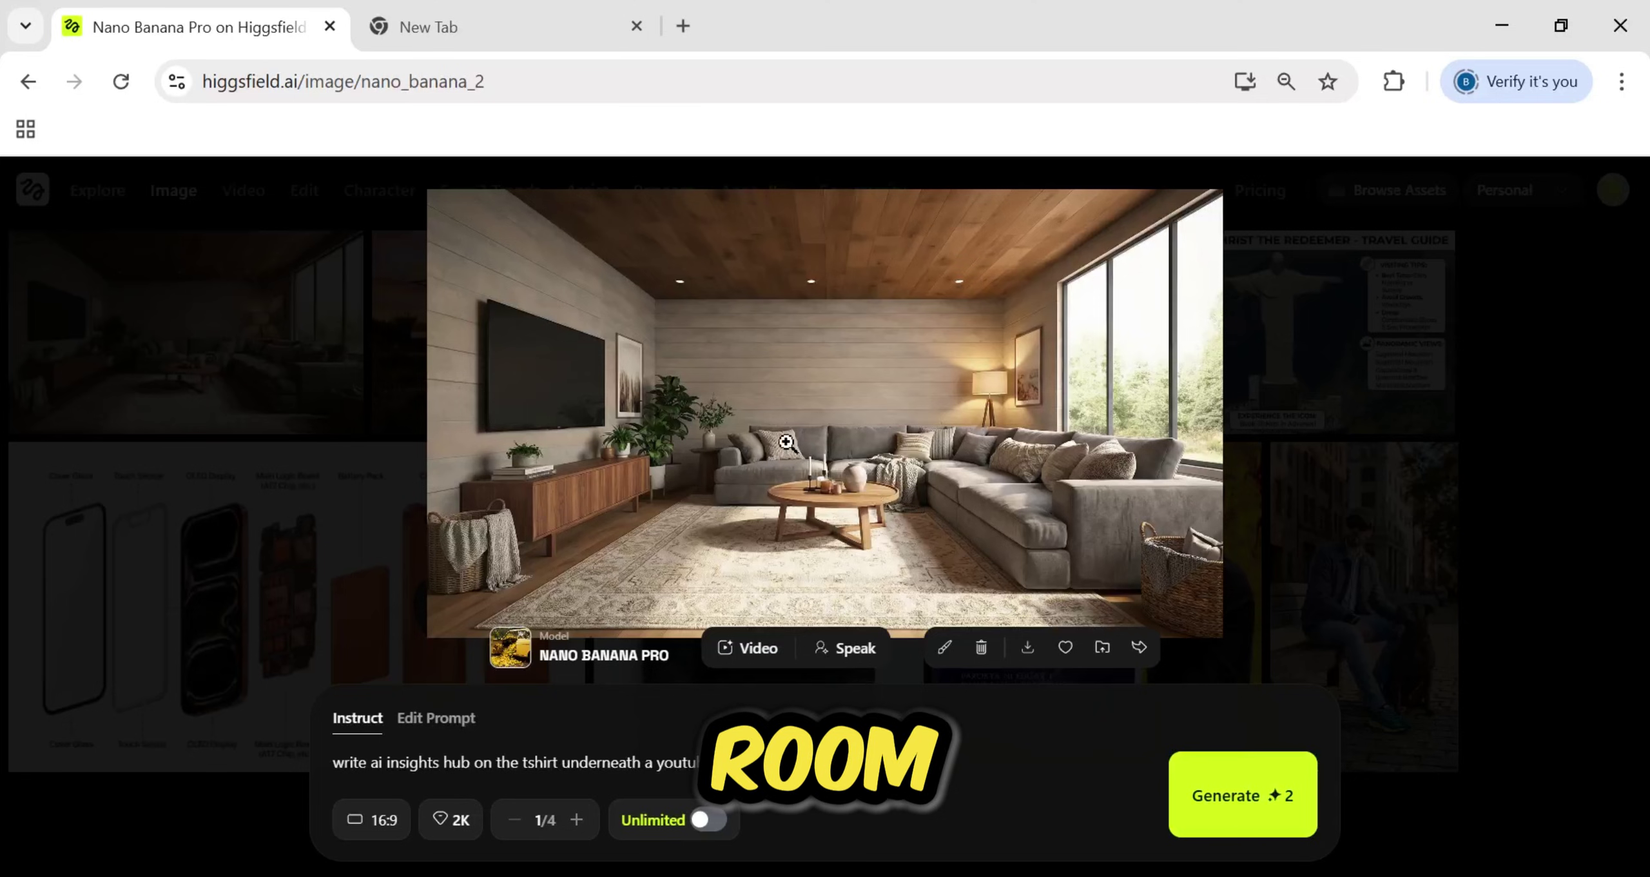
left_click(1273, 527)
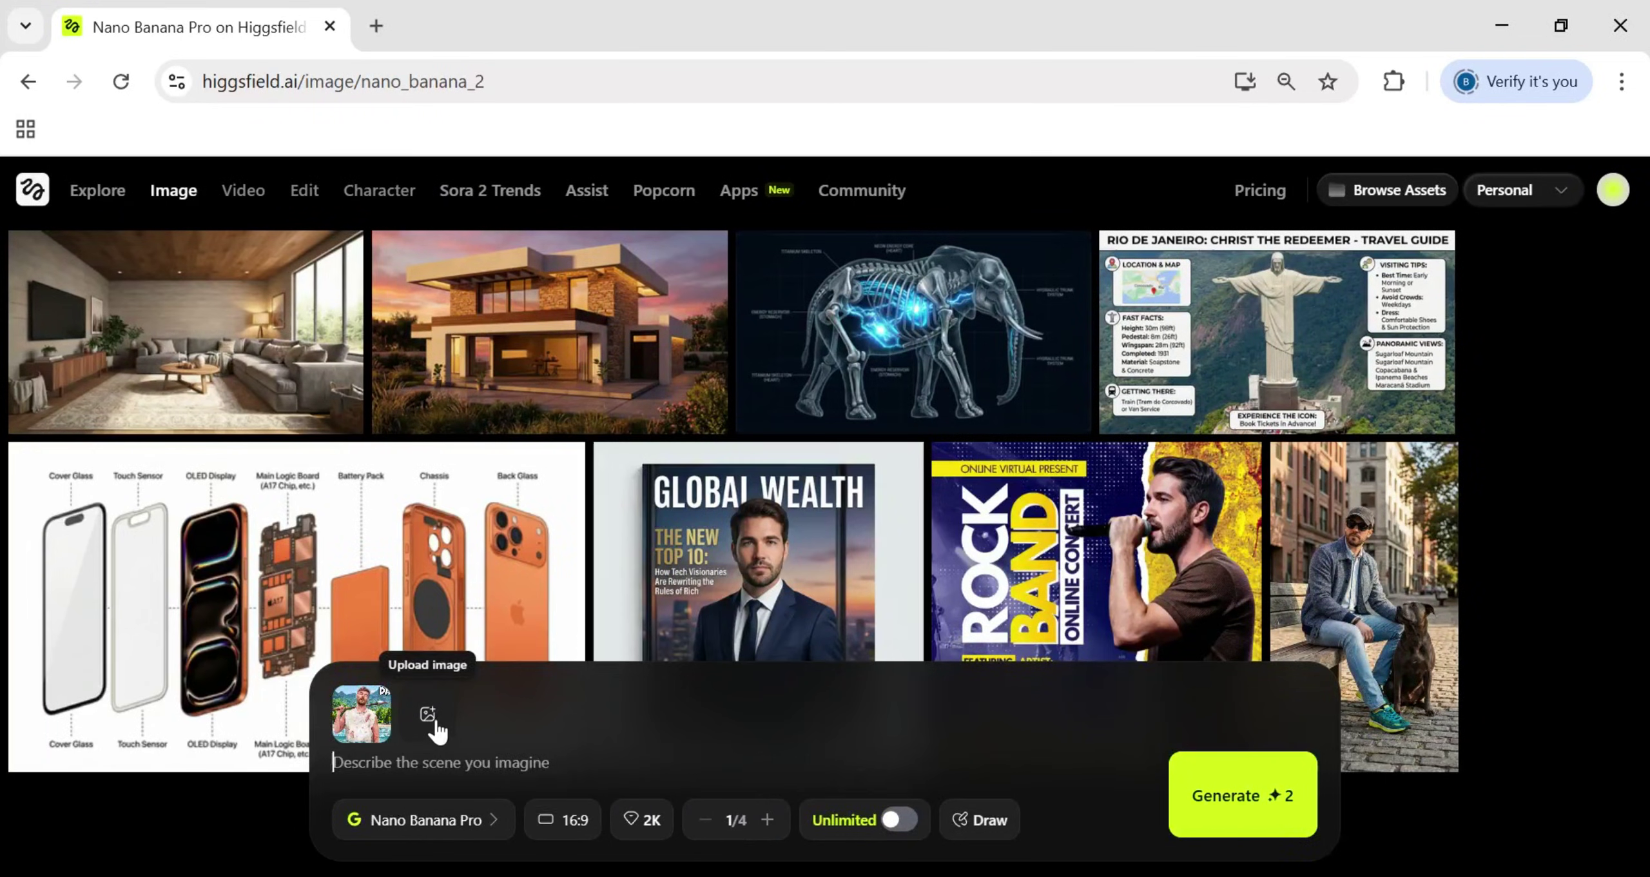
Attach the headshot photo as the reference image for the DAY #6 survival thumbnail.
left_click(429, 714)
scroll(383, 431, "down", 5)
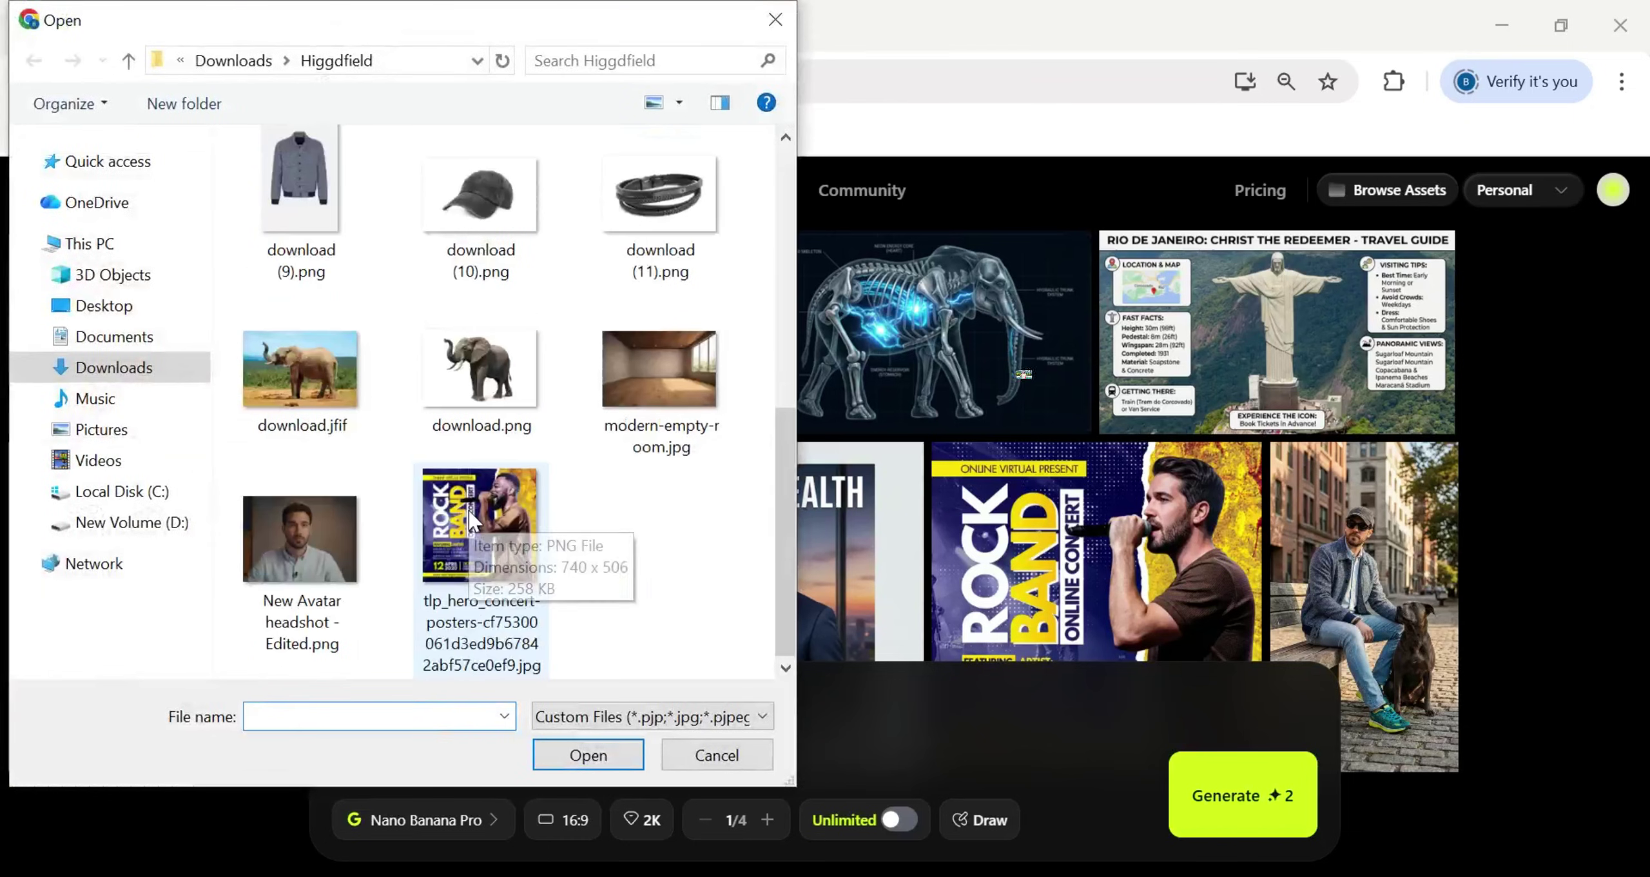
double_click(322, 570)
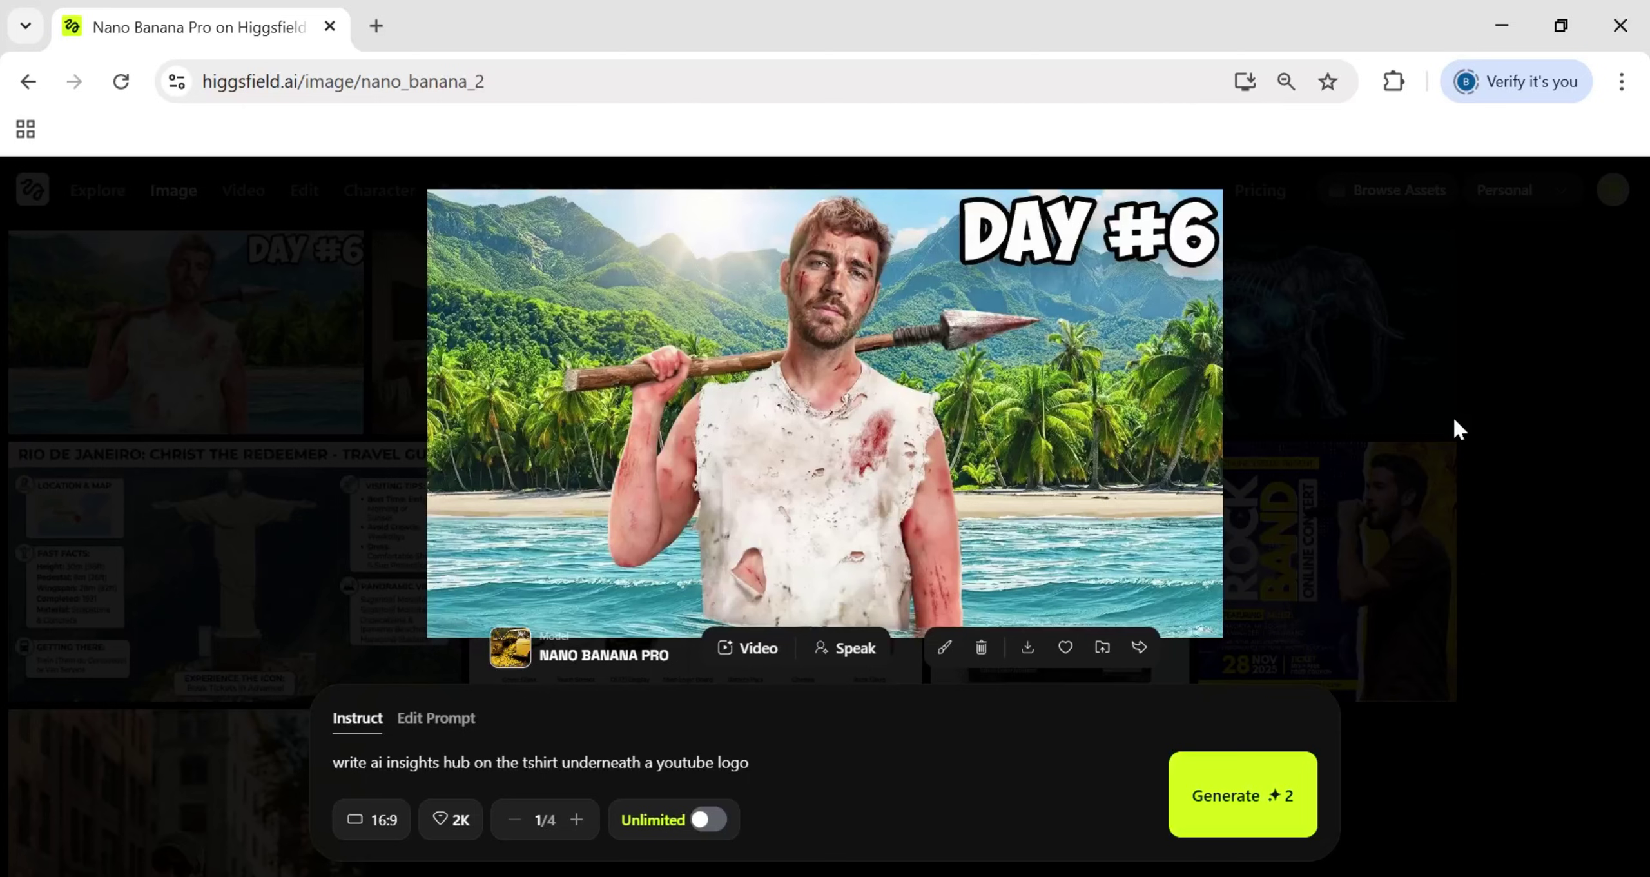
left_click(1459, 428)
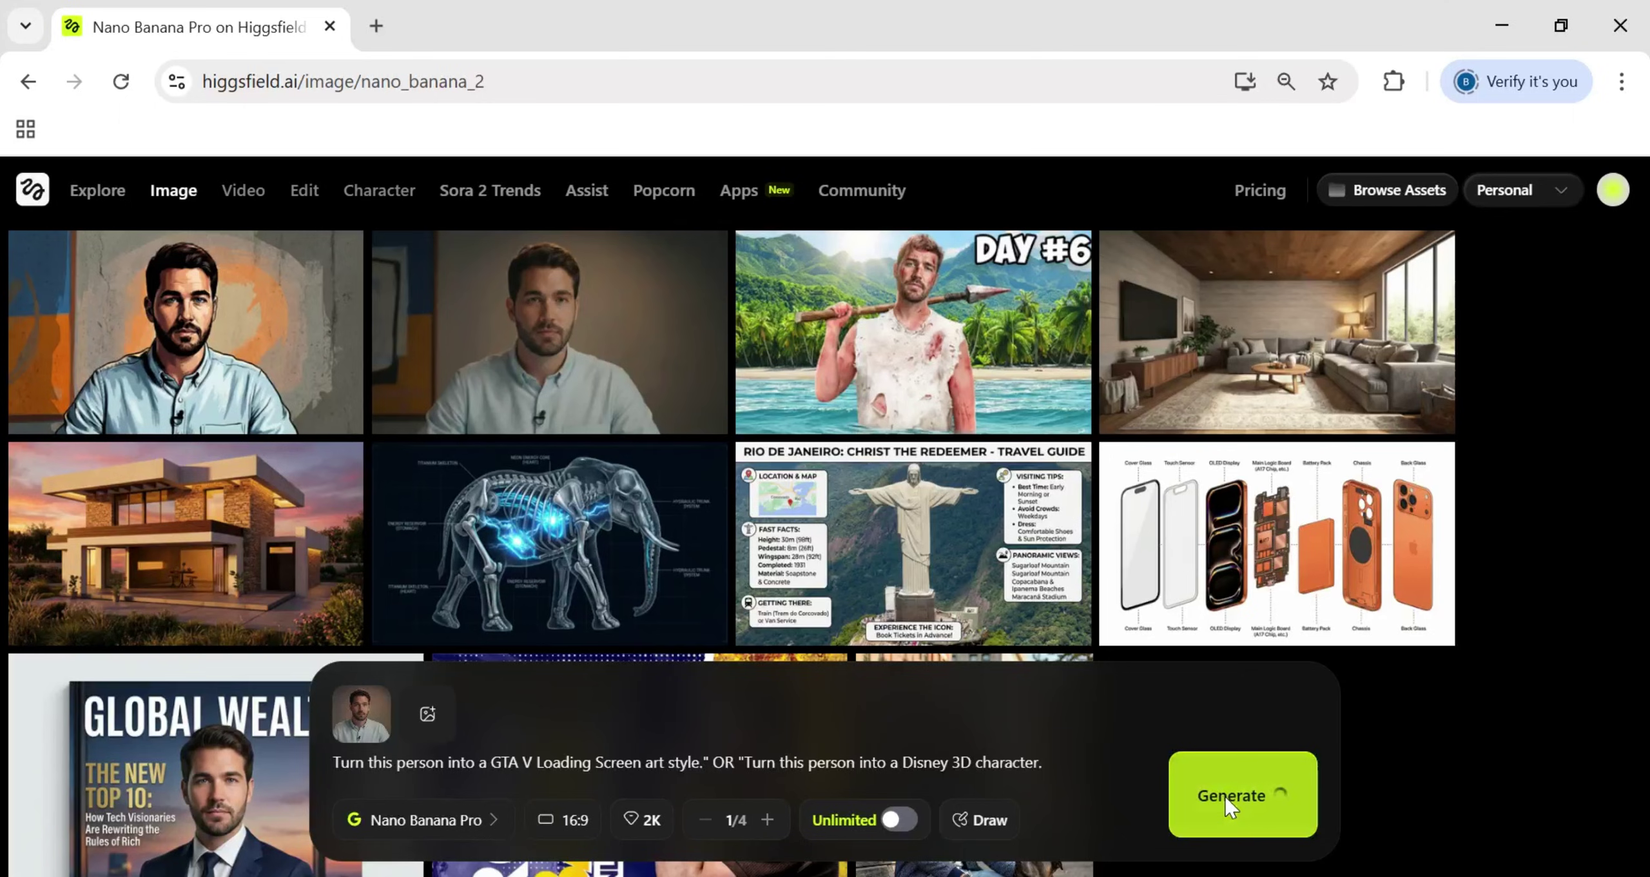
Generate the GTA V loading-screen style portrait of the headshot man.
left_click(1226, 798)
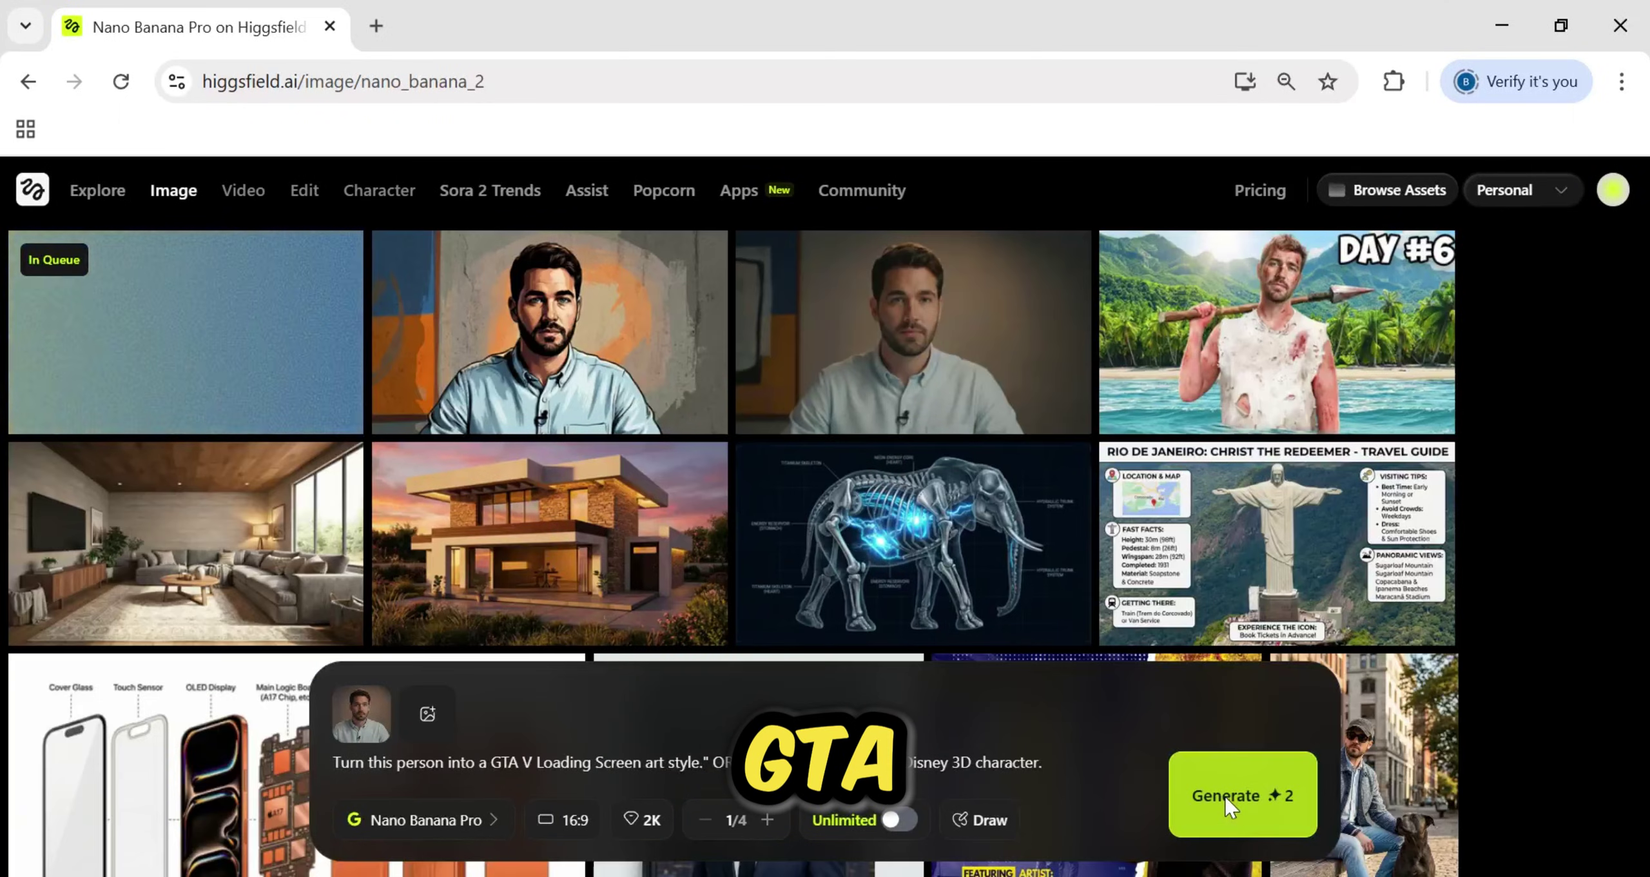